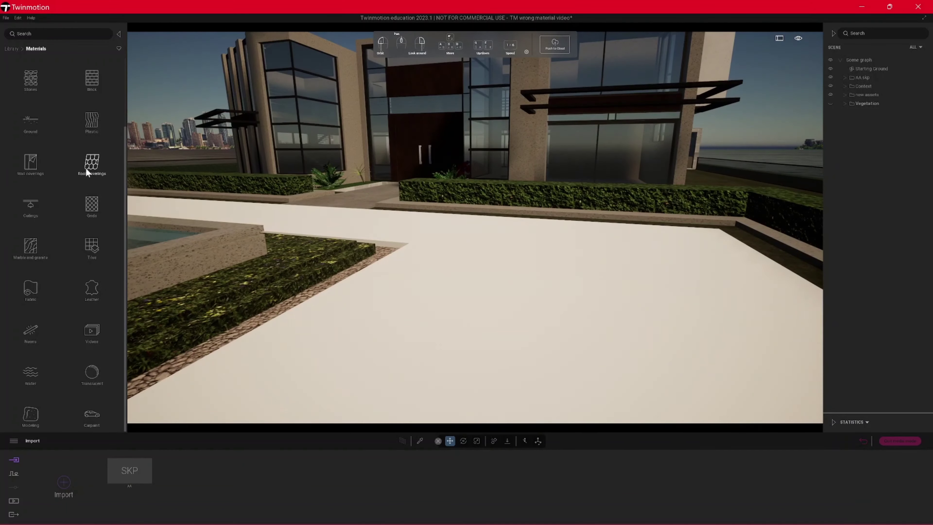
From the Concrete materials, drop Poured concrete 03 on the terrace floor and Polished concrete 02 on the pool steps.
left_click(85, 170)
left_click_drag(92, 158, 431, 323)
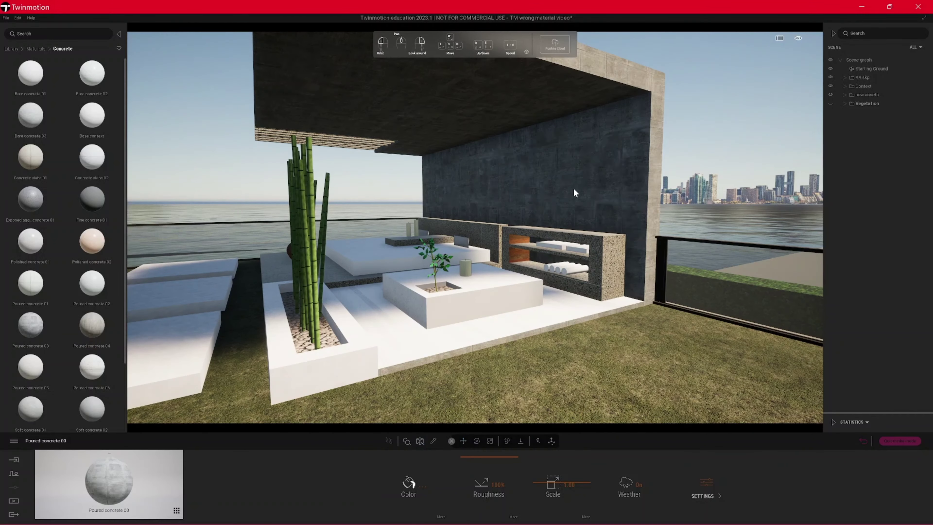
left_click_drag(573, 193, 635, 202)
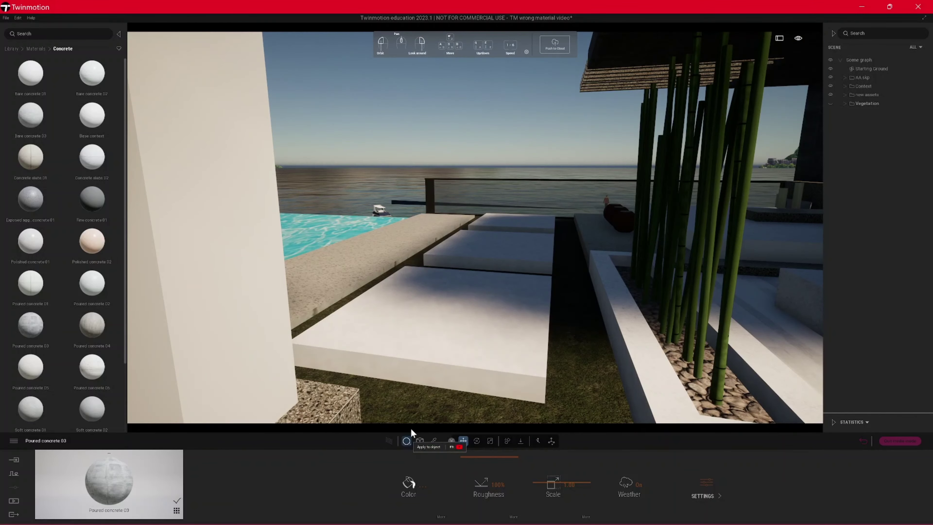
left_click_drag(92, 241, 422, 320)
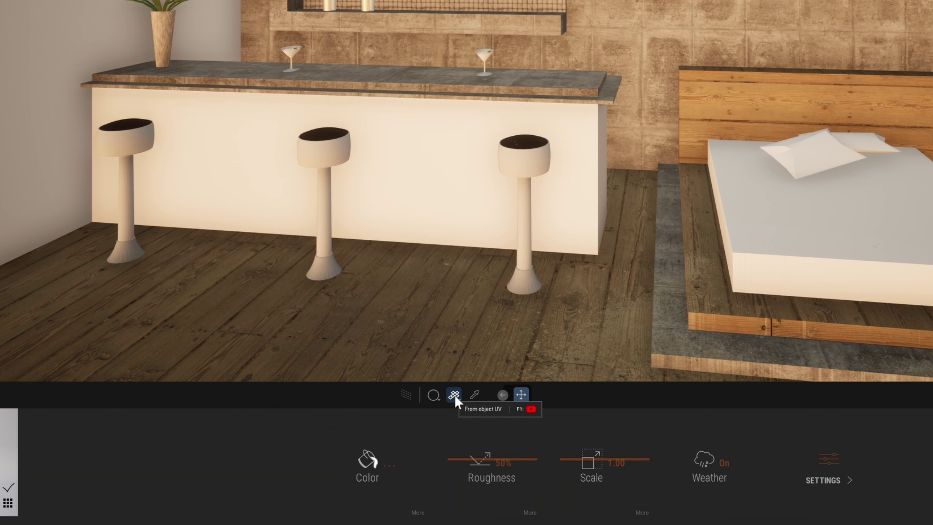
Apply Wooden Floor to the bar front, left wall and bed with Cubic UV mapping for straight planks.
left_click(453, 396)
left_click(463, 329)
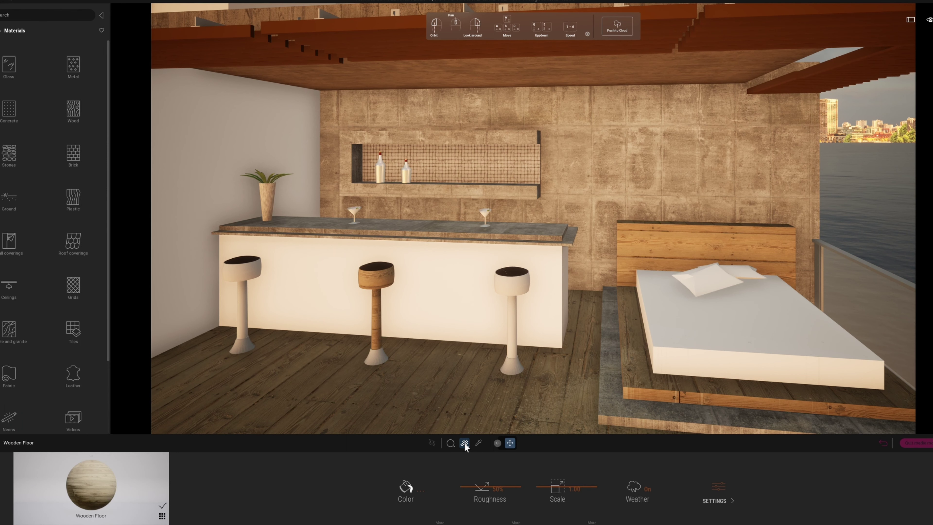
left_click(465, 443)
left_click(470, 417)
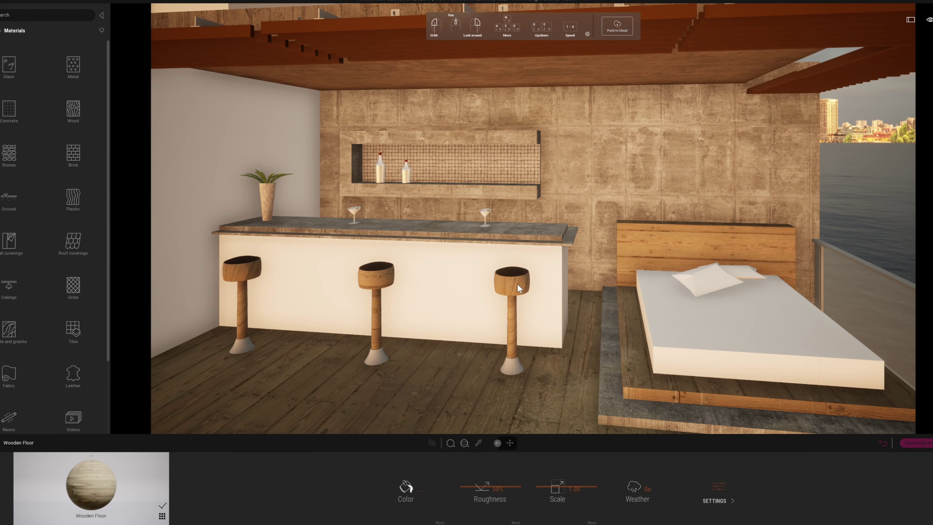
left_click(476, 289)
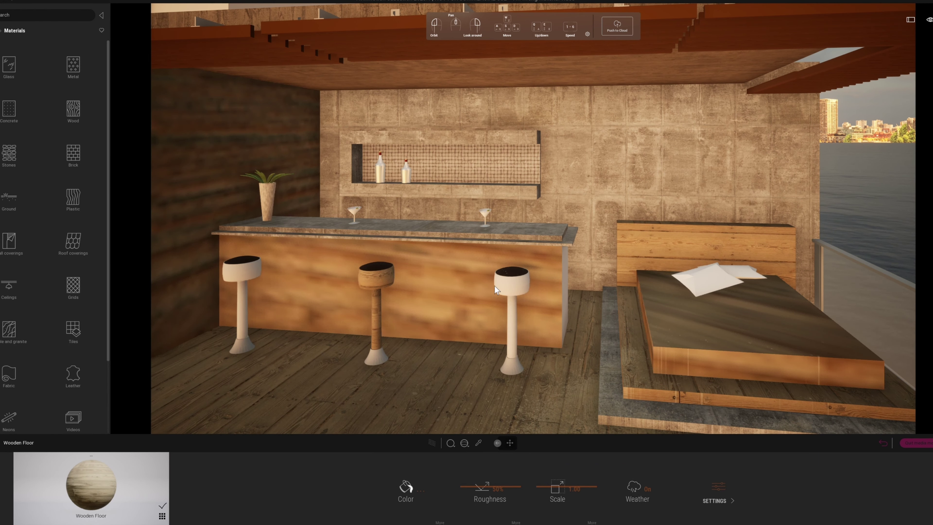
left_click(465, 443)
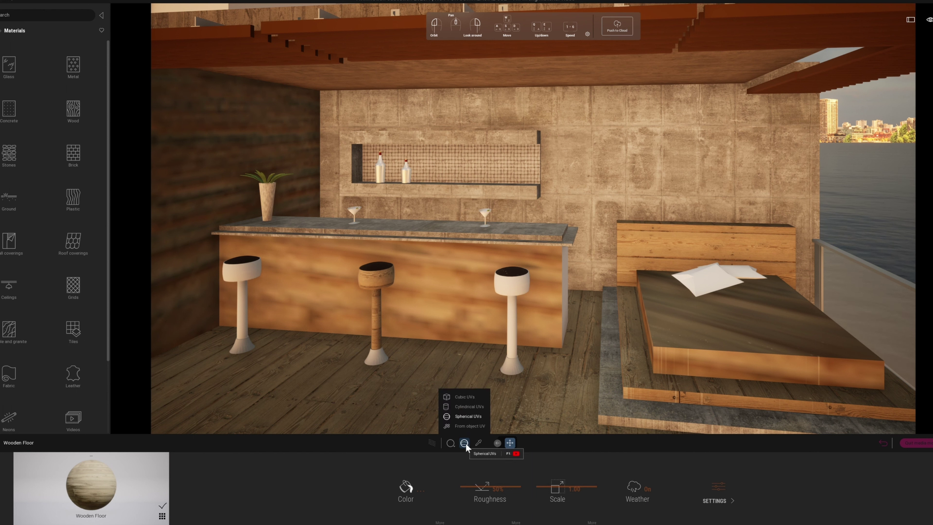
left_click(463, 397)
left_click(427, 285)
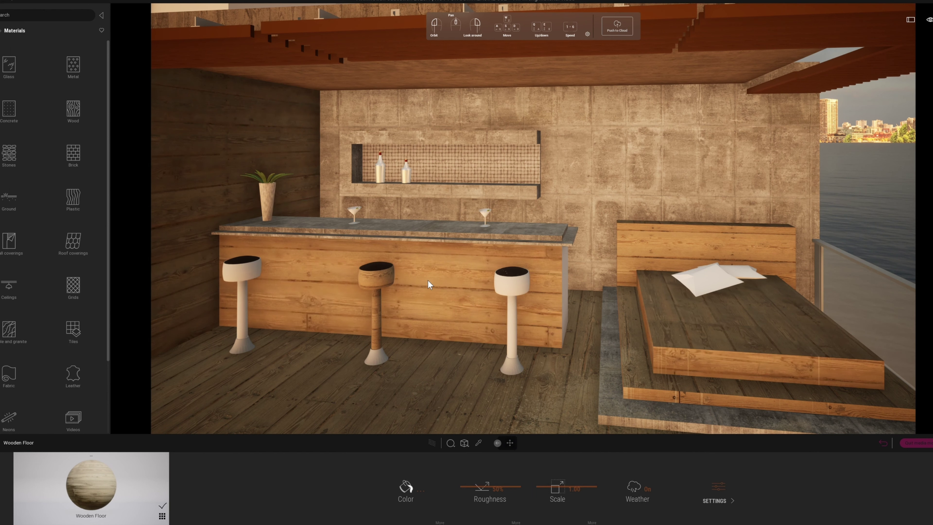
Use Replace material mode to give all three stools and their bases Wooden Floor.
left_click(451, 441)
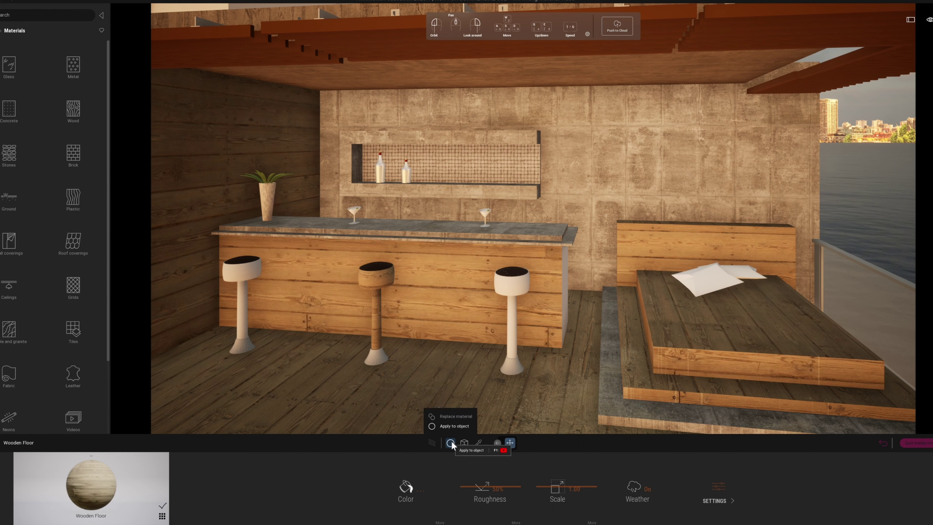
left_click(451, 419)
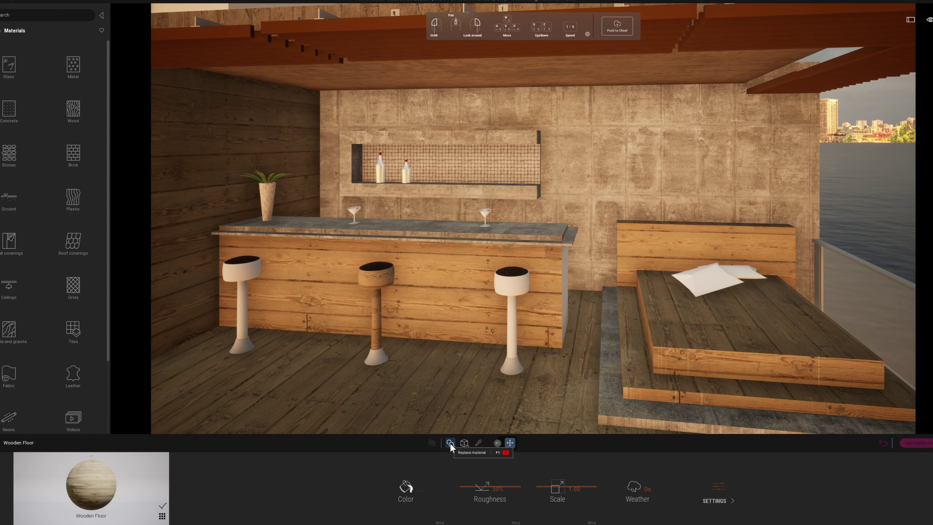
left_click(450, 443)
left_click(454, 425)
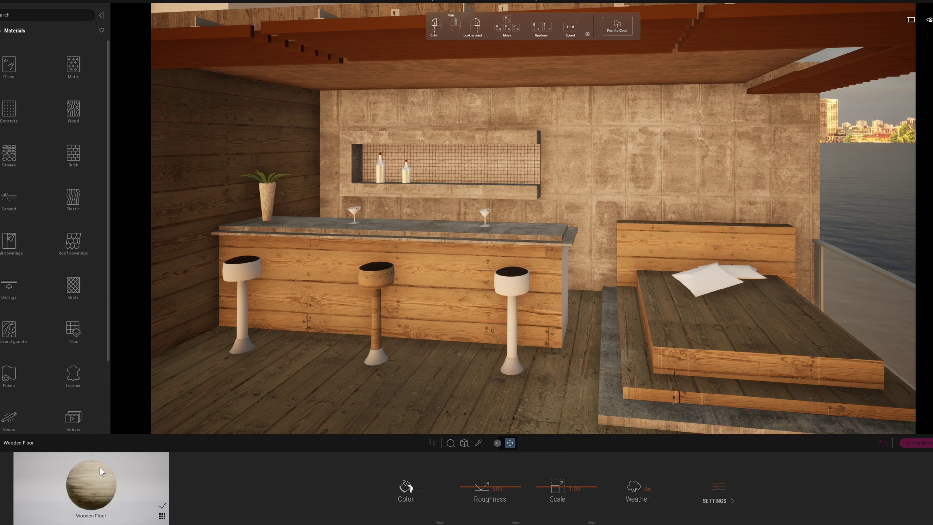
left_click(450, 443)
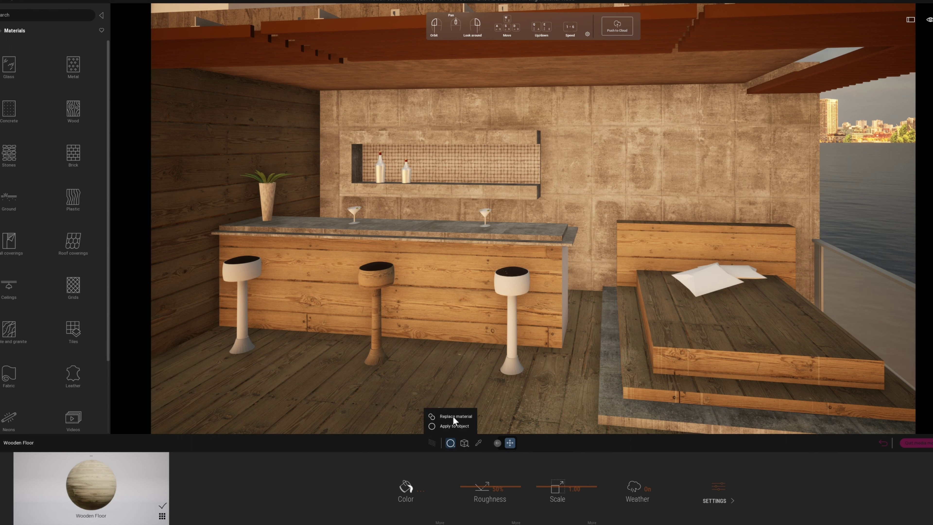
left_click(454, 417)
left_click_drag(107, 482, 508, 293)
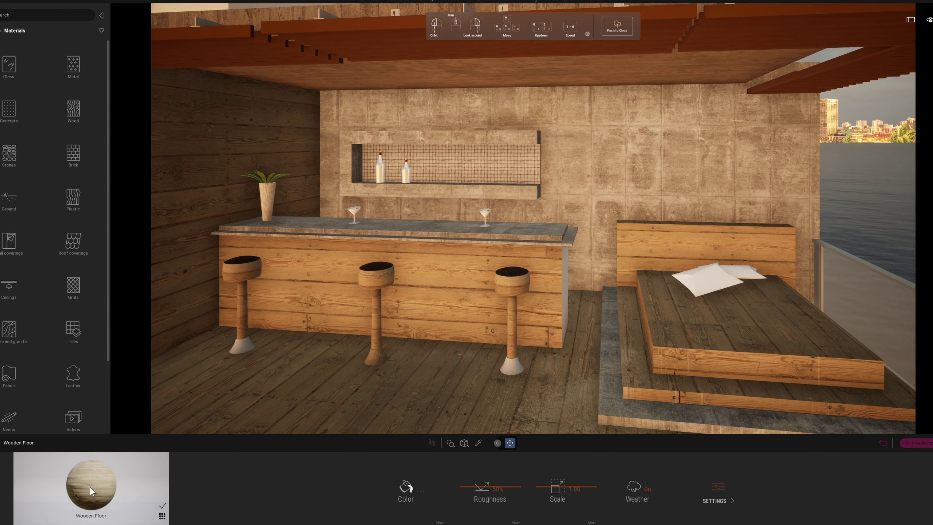
left_click(509, 369)
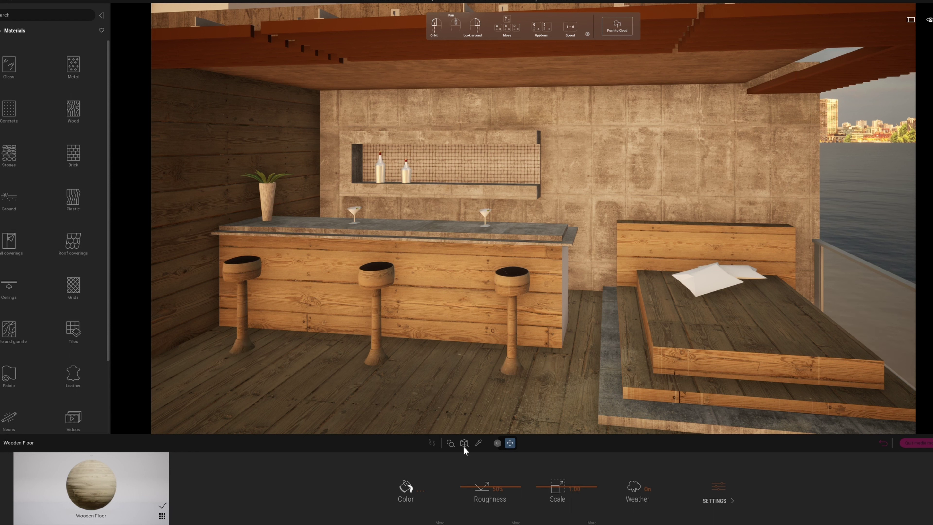
Set the concrete wall texture scale to 2.79, then cover the back wall with Wooden Floor planks.
left_click(666, 135)
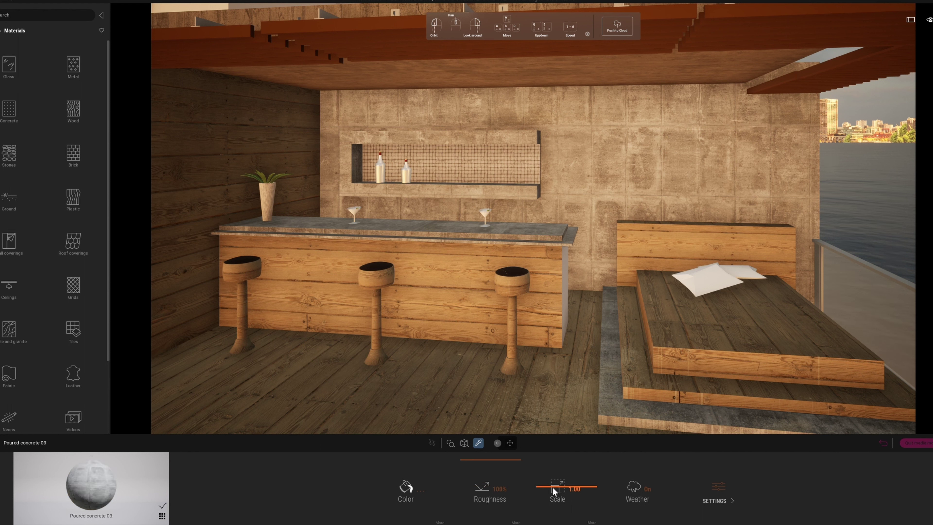
left_click_drag(553, 487, 556, 482)
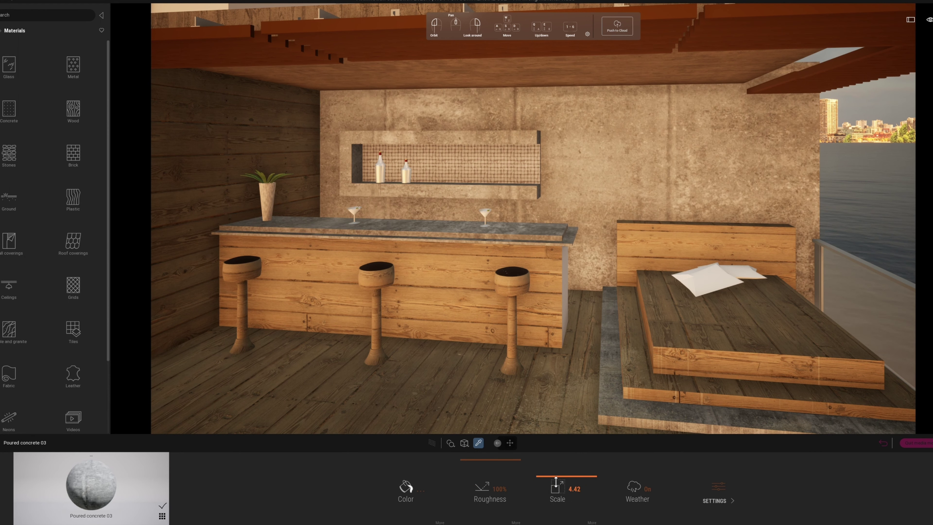
left_click_drag(549, 477, 547, 498)
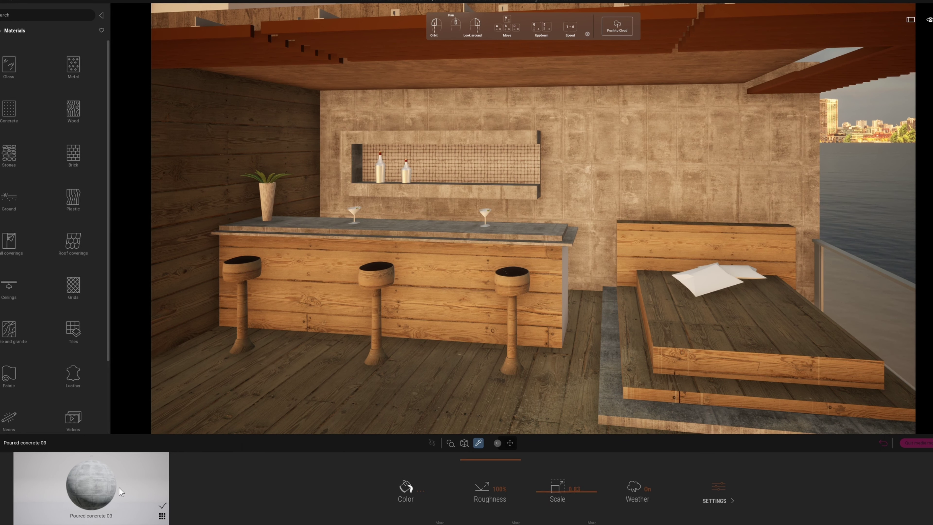
left_click(473, 326)
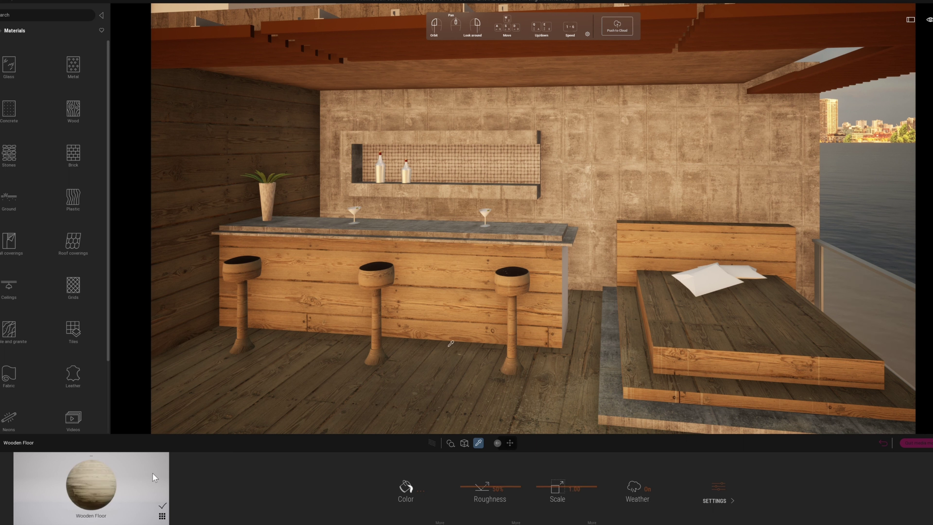
left_click(404, 193)
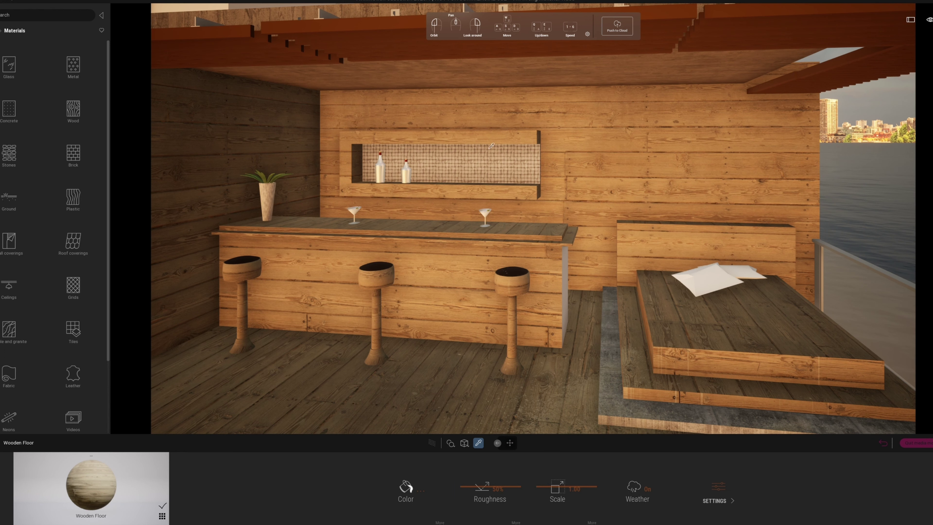
Apply Tile_Sandstone_Squares to the wood surfaces, rotated 80° at scale 0.87.
left_click(488, 158)
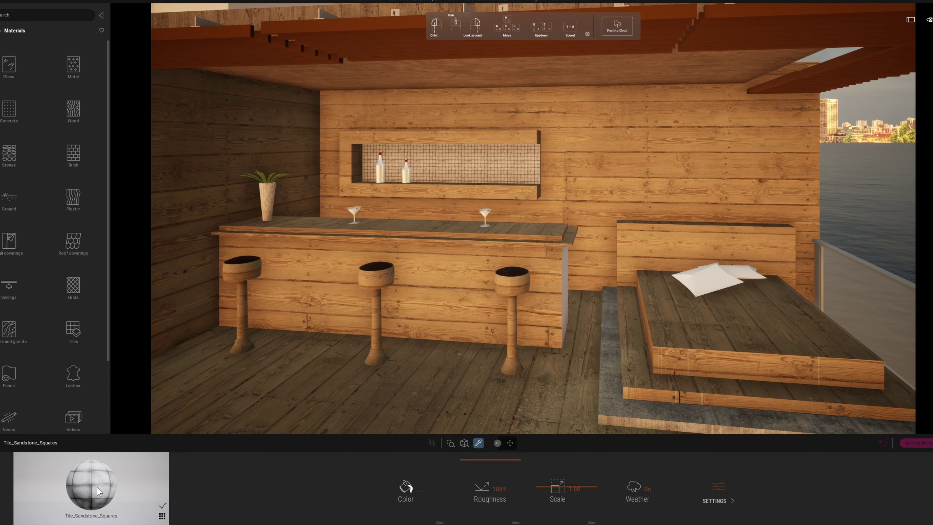
left_click_drag(128, 466, 606, 214)
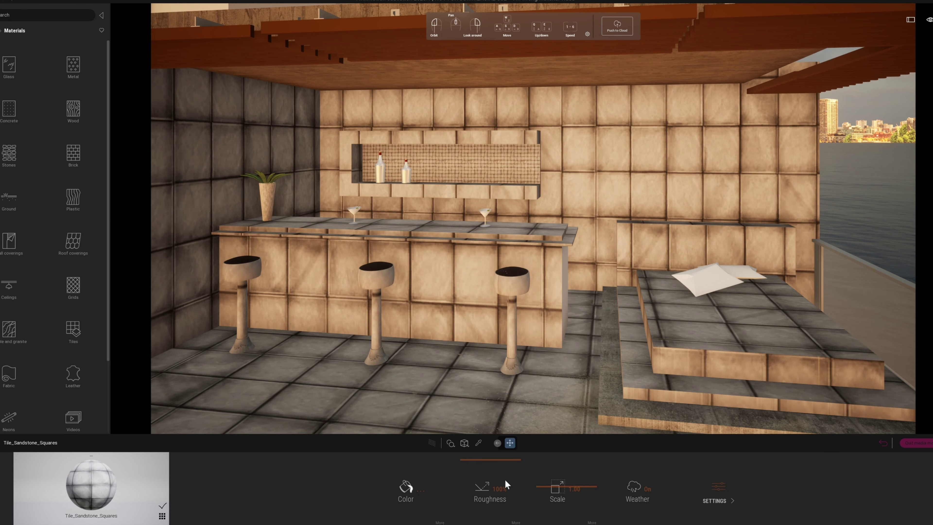
left_click_drag(541, 493, 543, 511)
left_click(592, 523)
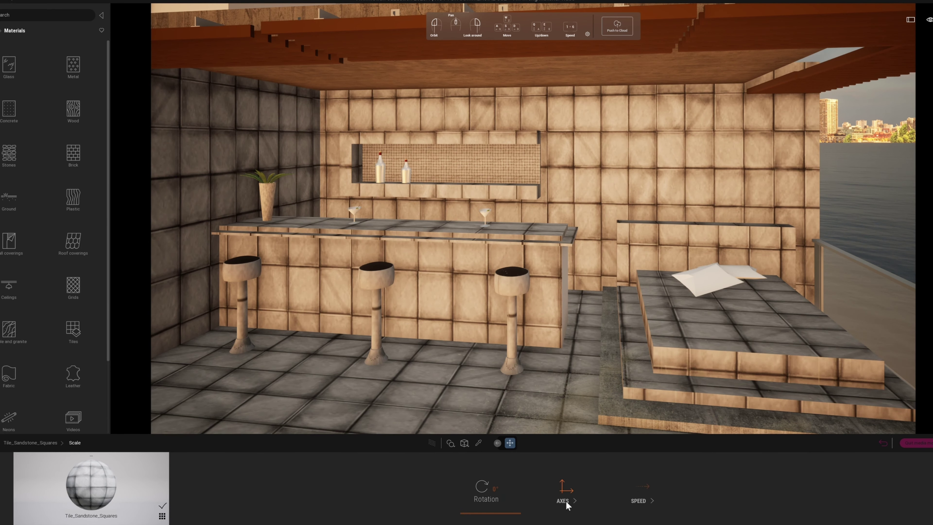
left_click_drag(505, 516, 548, 487)
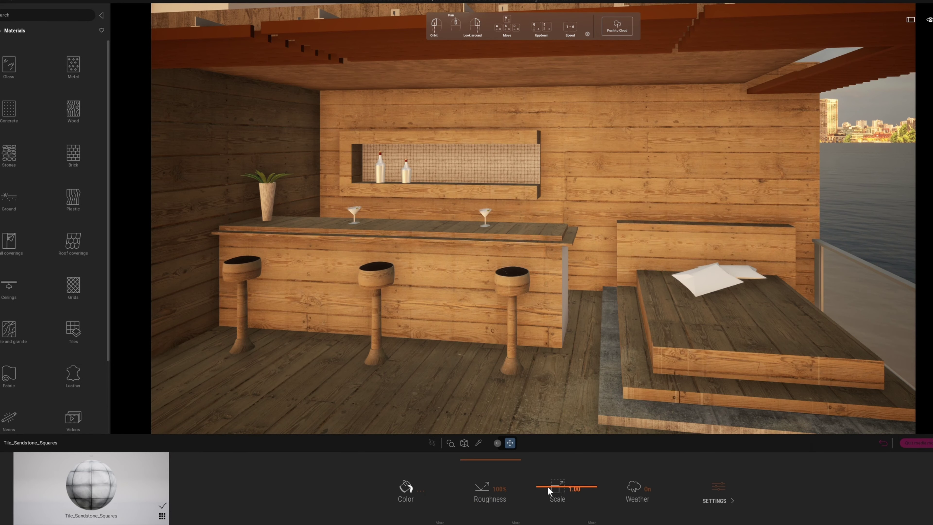
mouse_move(548, 486)
left_mouse_down()
mouse_move(549, 497)
mouse_move(550, 489)
left_mouse_up()
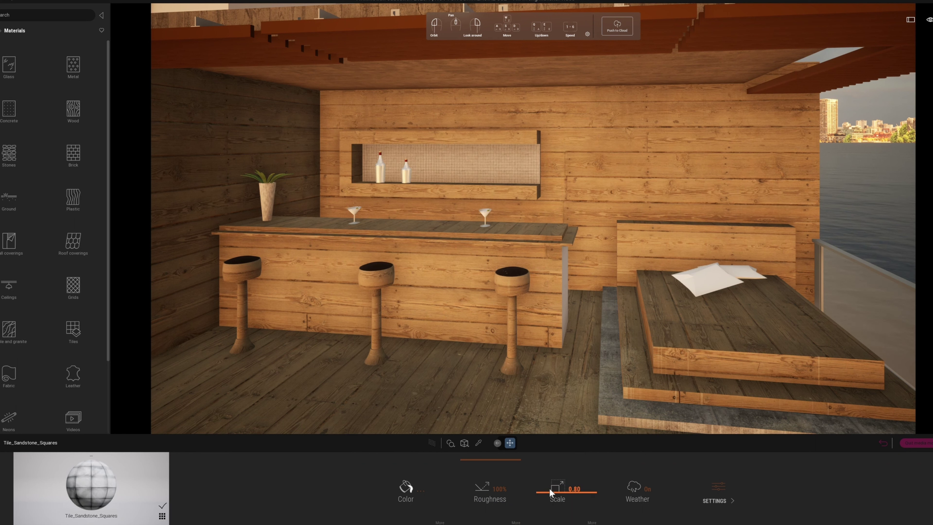
Sample the back wall's Wooden Floor and reduce its texture scale to 0.82.
left_click(478, 443)
left_click(612, 201)
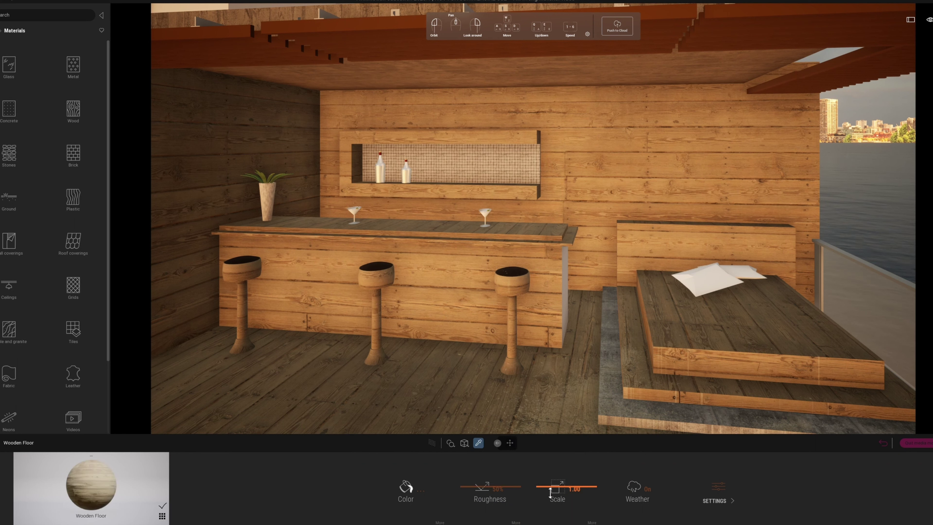
left_click_drag(550, 493, 550, 499)
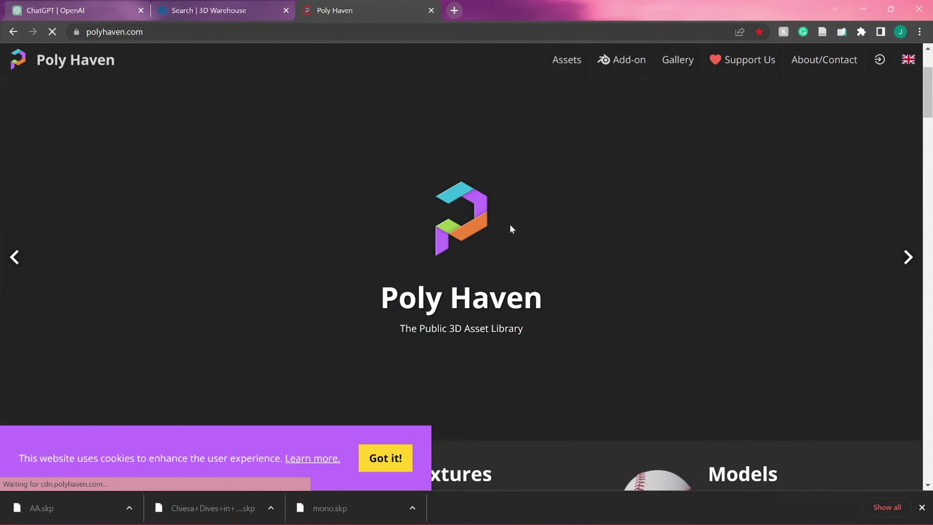
Filter Poly Haven textures to Plaster/Concrete and open the Concrete Floor 02 page.
scroll(510, 229, "down", 7)
left_click(475, 245)
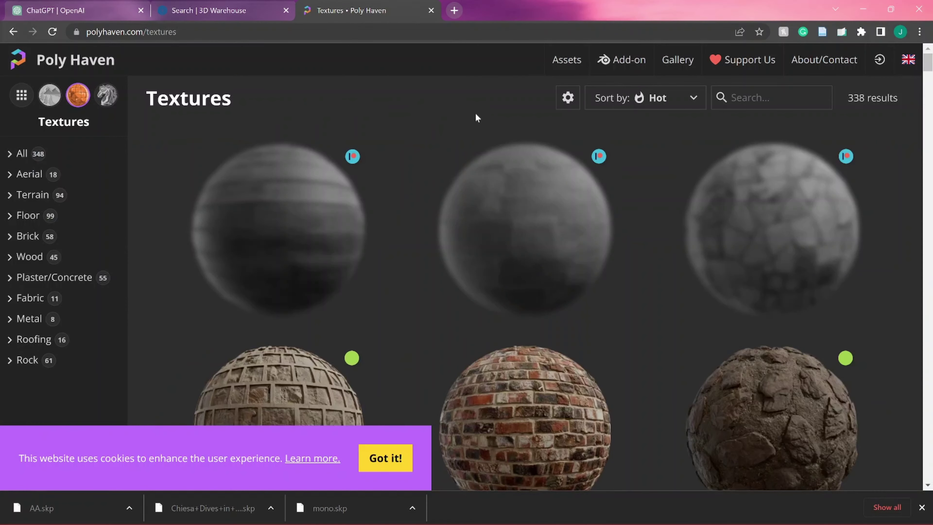
left_click(13, 282)
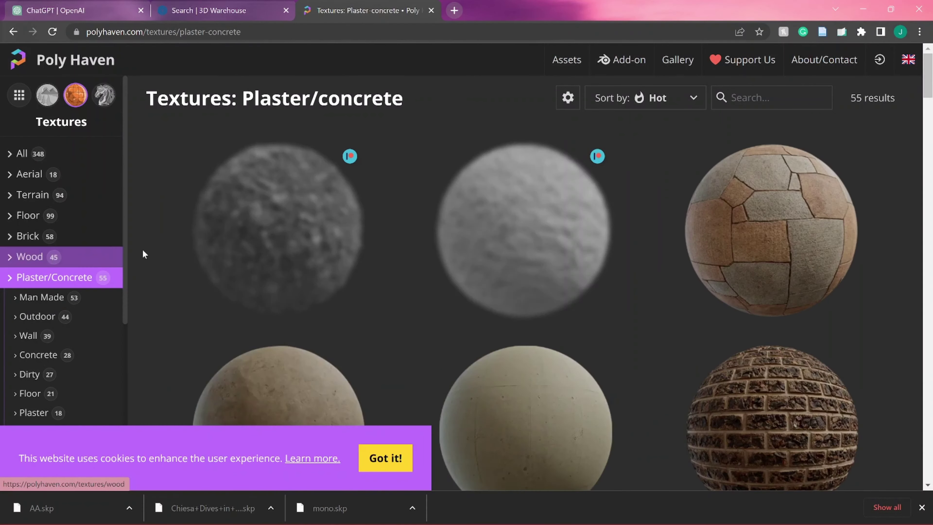
scroll(558, 254, "down", 10)
scroll(635, 205, "down", 10)
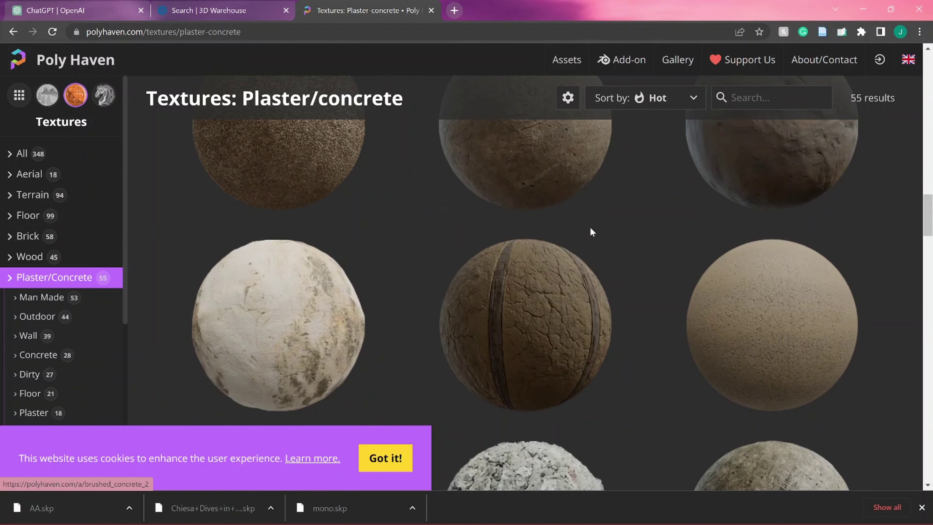
scroll(768, 161, "down", 8)
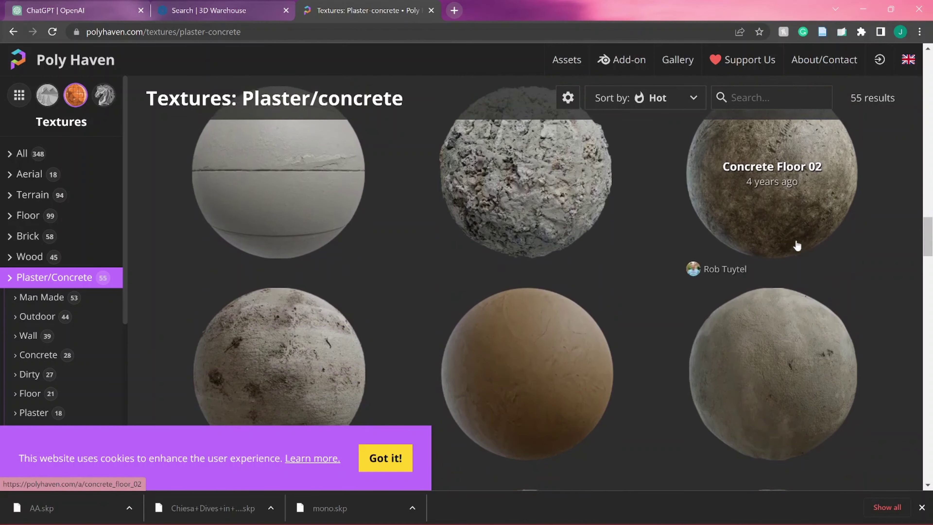
left_click(796, 199)
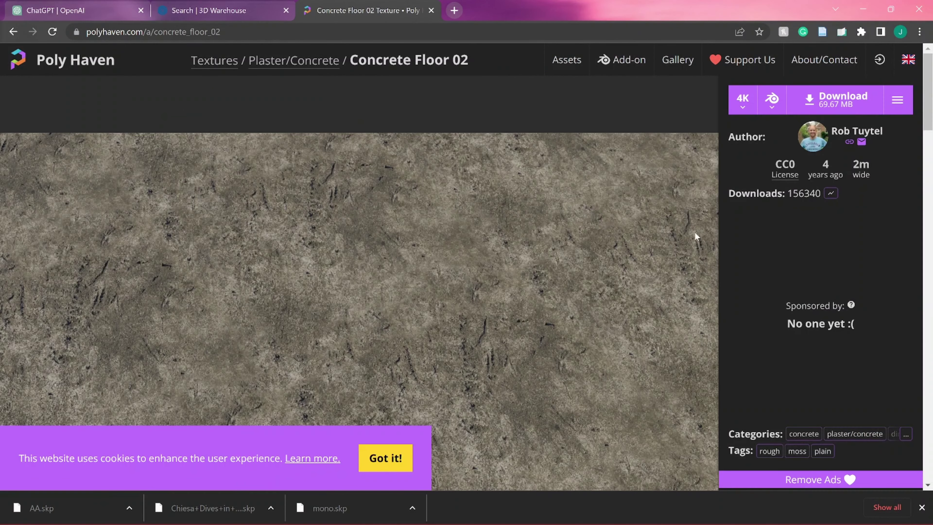
Download Concrete Floor 02 at 8K resolution as a ZIP package.
left_click(742, 107)
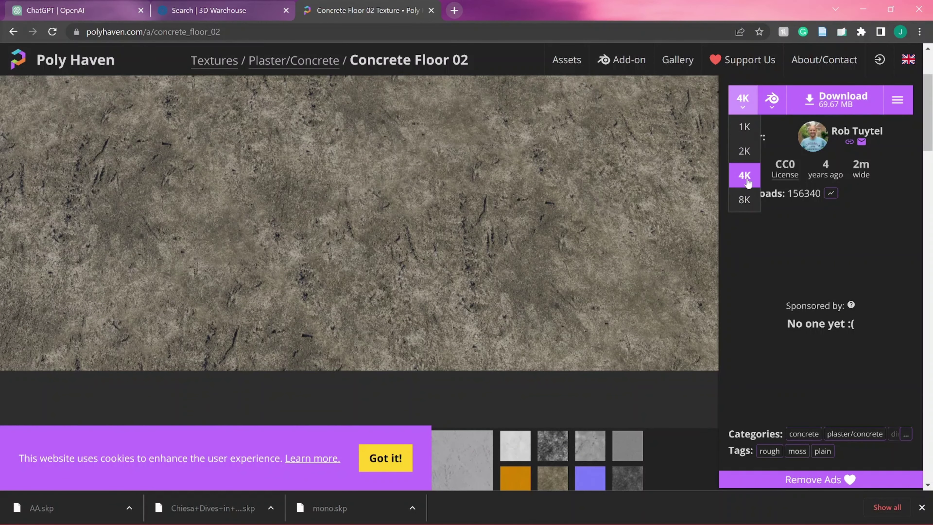
left_click(744, 200)
left_click(772, 98)
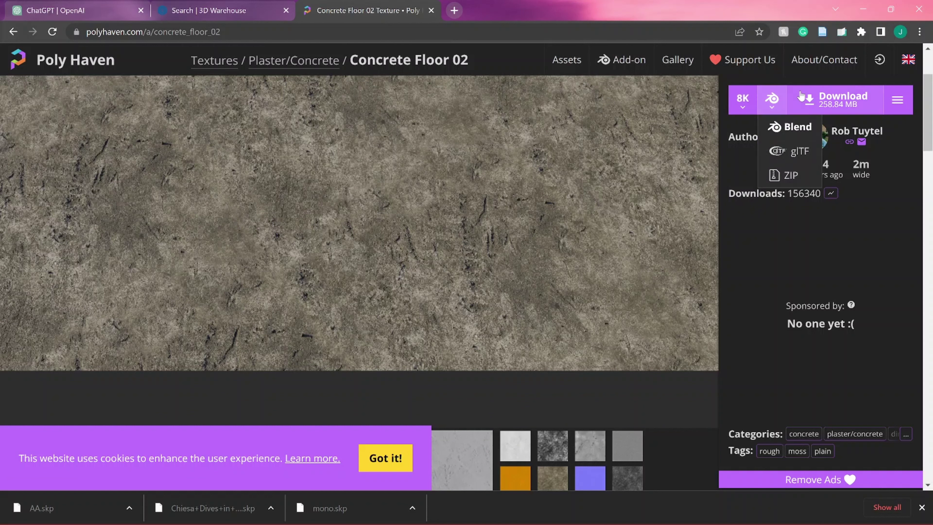
left_click(898, 99)
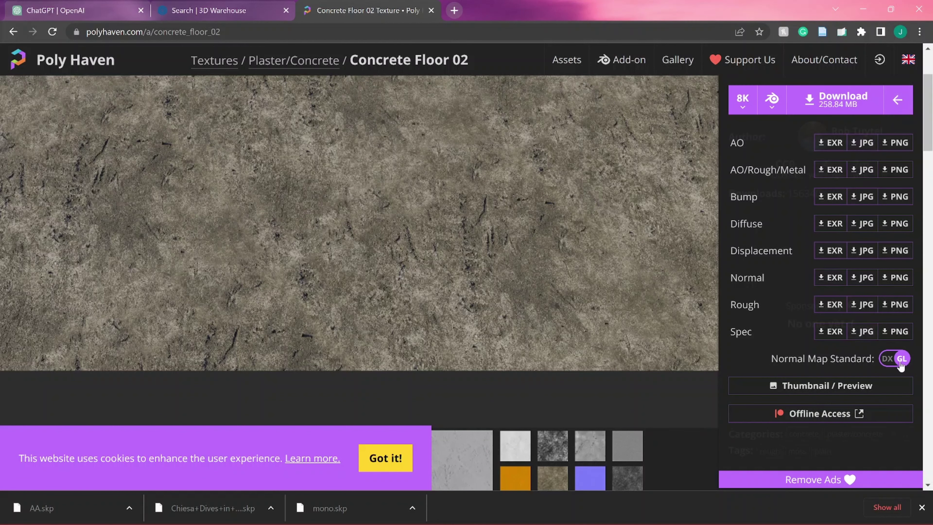
left_click(768, 102)
left_click(786, 175)
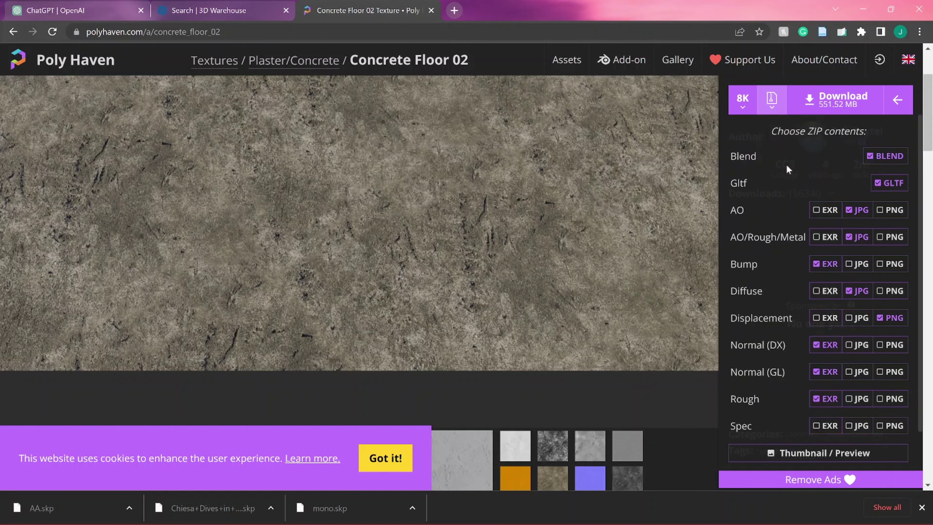
left_click(843, 100)
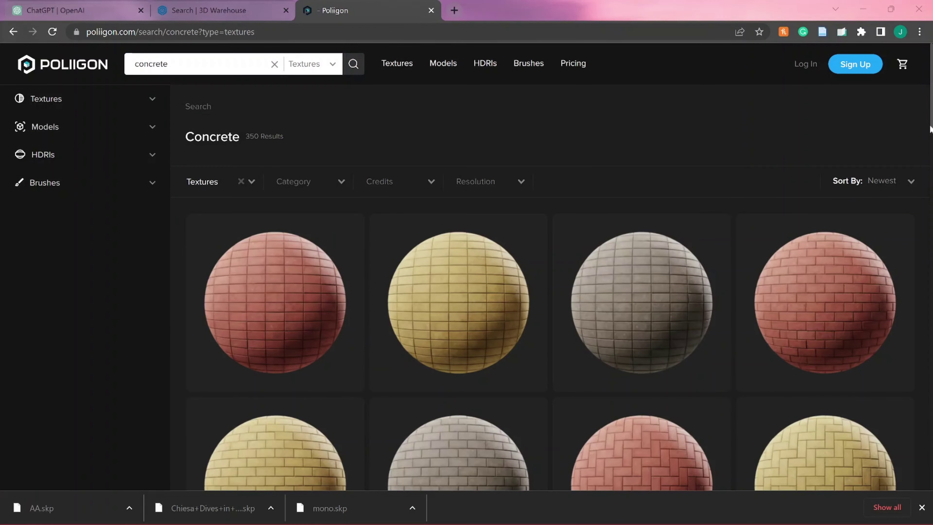
Browse the concrete results, go to page 2 and open the Concrete 12 texture details.
scroll(915, 290, "down", 15)
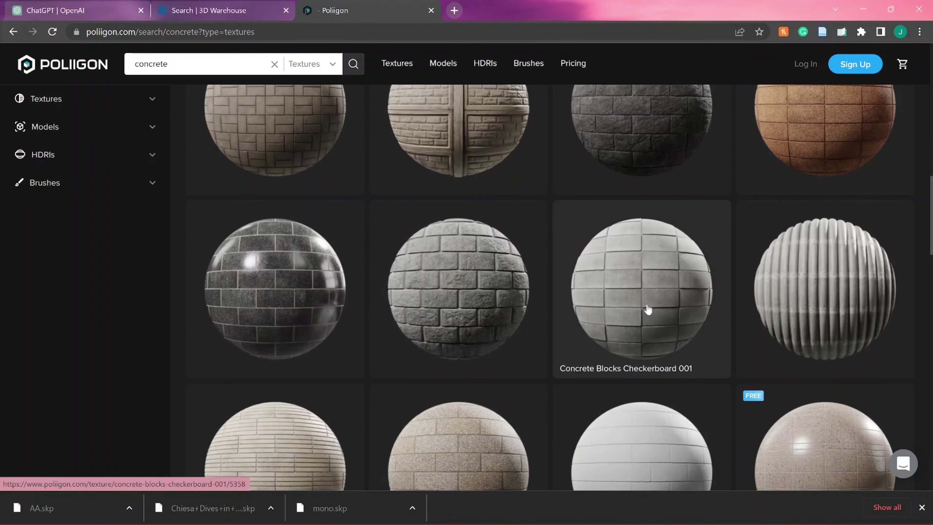
scroll(666, 294, "down", 10)
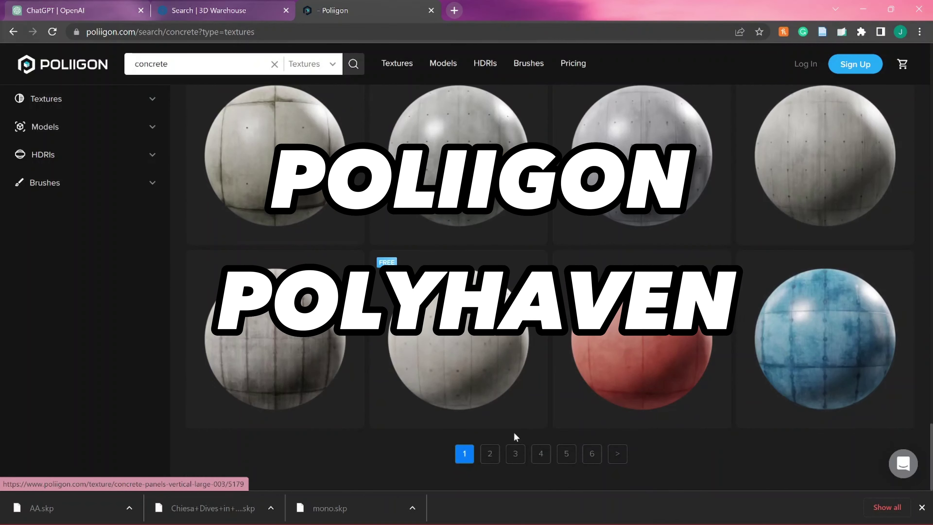
left_click(488, 450)
left_click(810, 95)
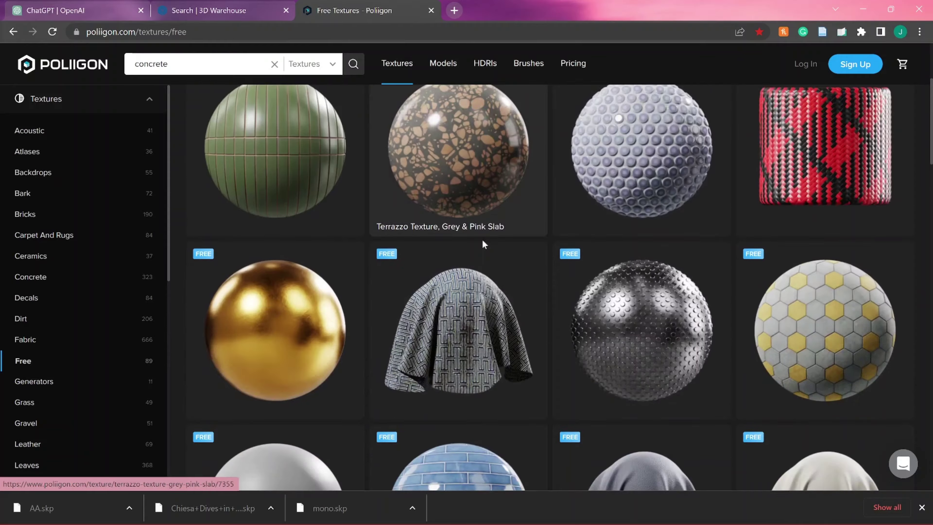
scroll(483, 244, "down", 10)
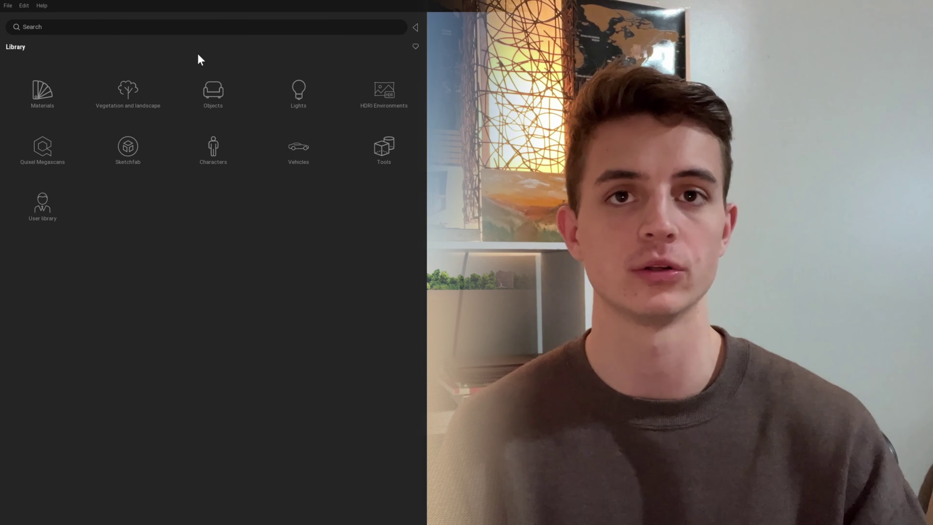
In Quixel Megascans Surfaces, browse the Metal > Sheet and Wood > Veneer materials.
left_click(59, 156)
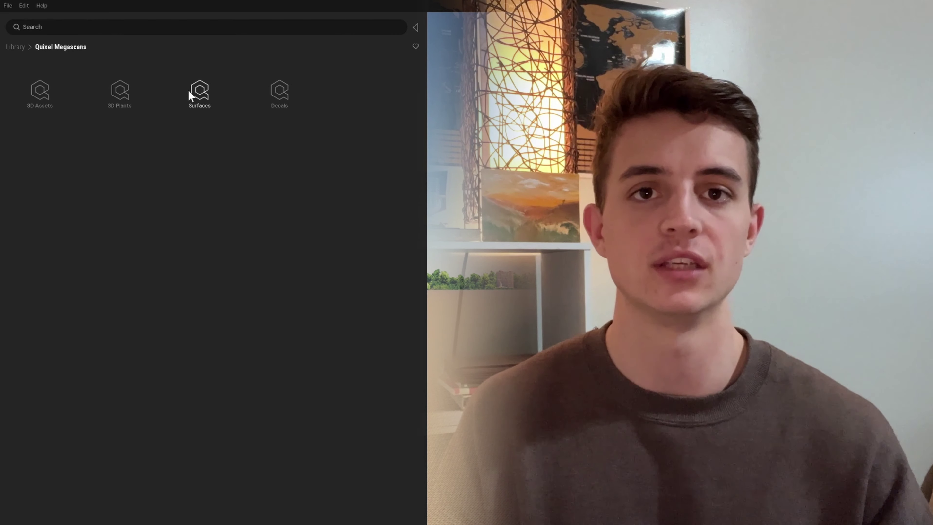
left_click(198, 90)
left_click(44, 92)
left_click(43, 157)
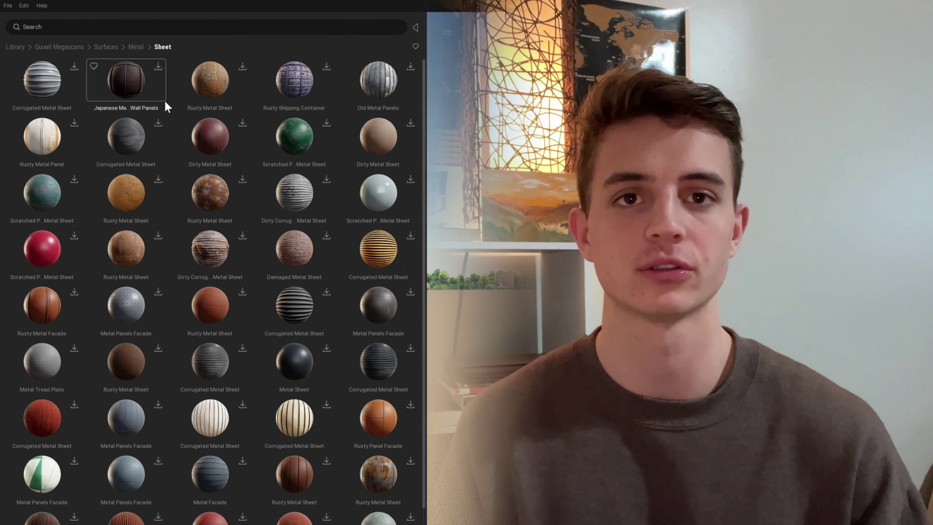
scroll(255, 268, "down", 2)
left_click(108, 47)
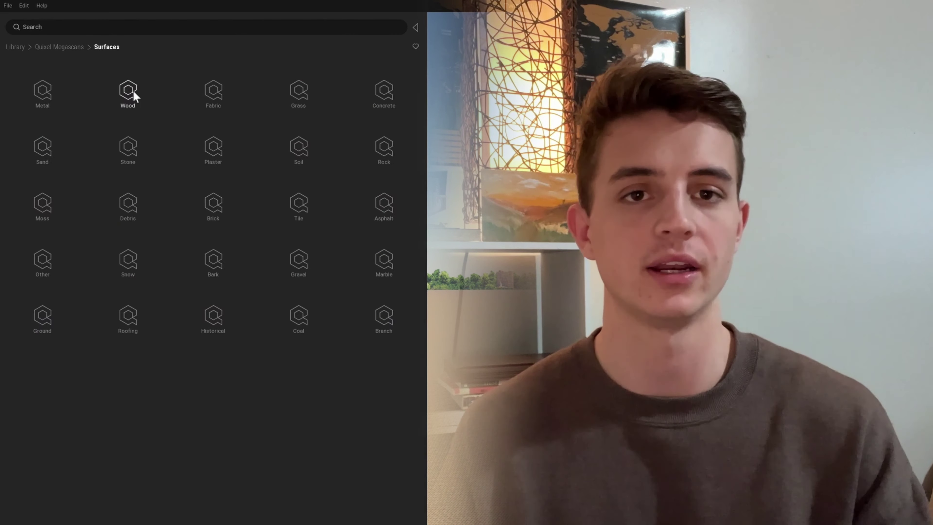
left_click(127, 93)
left_click(43, 147)
scroll(296, 221, "down", 2)
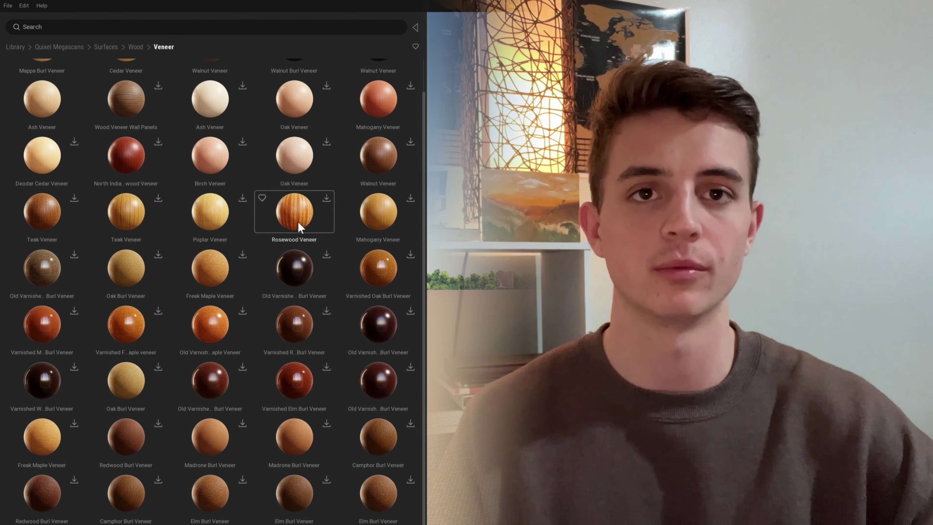
Browse the Historical > Medieval materials, then the Rock > Jagged surfaces.
left_click(109, 47)
left_click(213, 317)
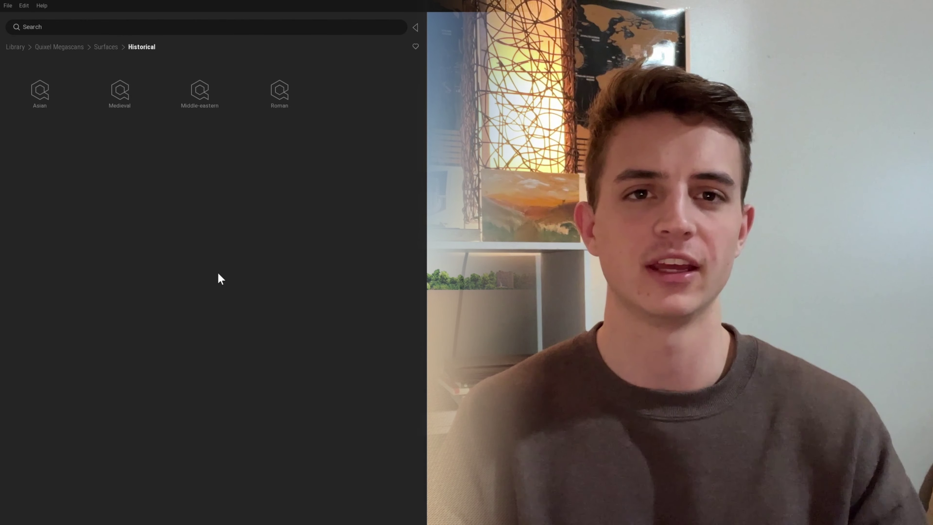
left_click(145, 47)
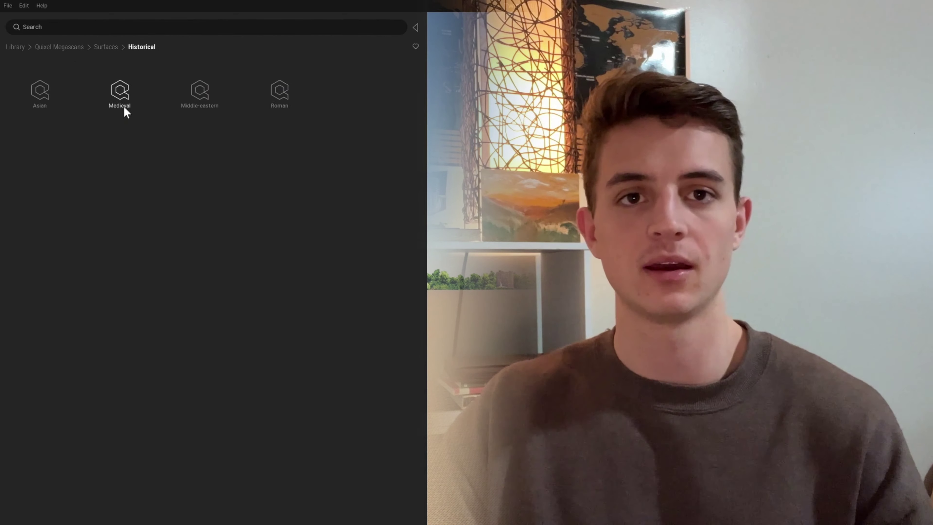
left_click(123, 105)
left_click(105, 47)
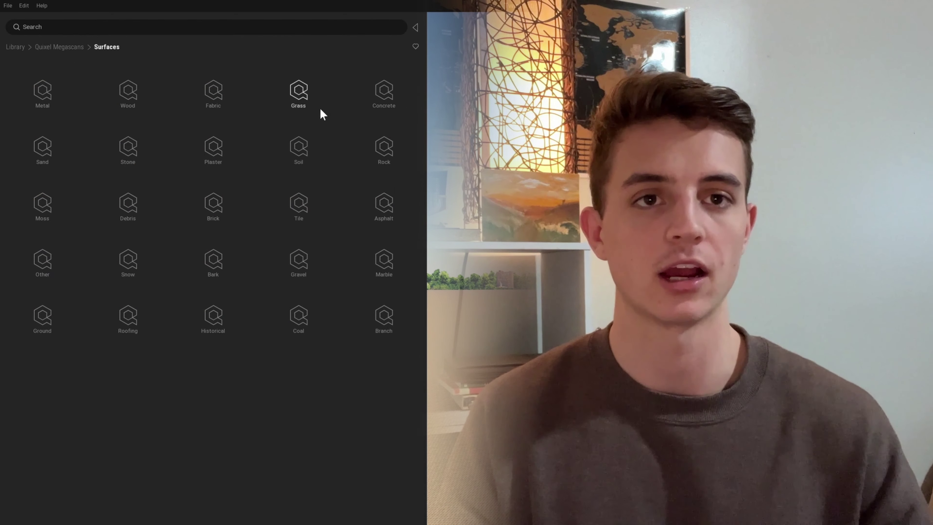
left_click(367, 147)
left_click(129, 91)
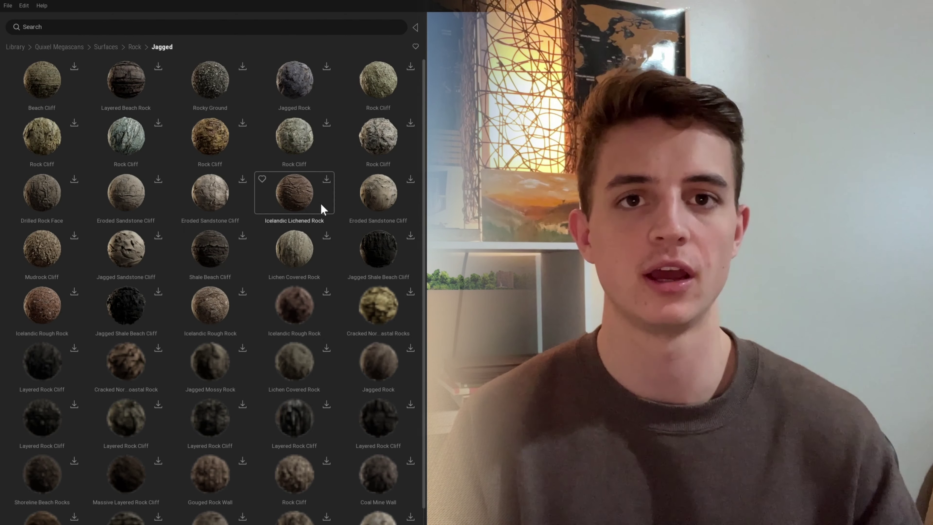
scroll(322, 209, "down", 2)
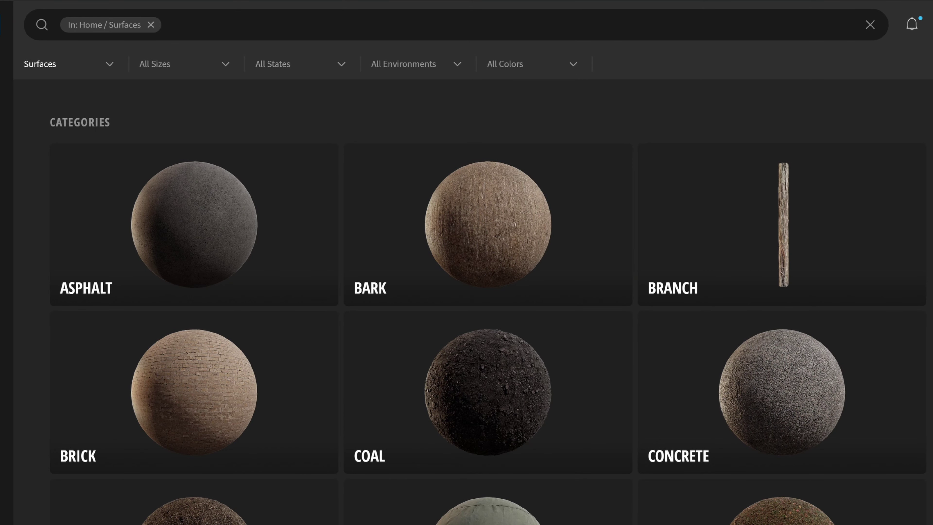
Open the Tile > Grout surface materials in Bridge.
scroll(453, 302, "down", 10)
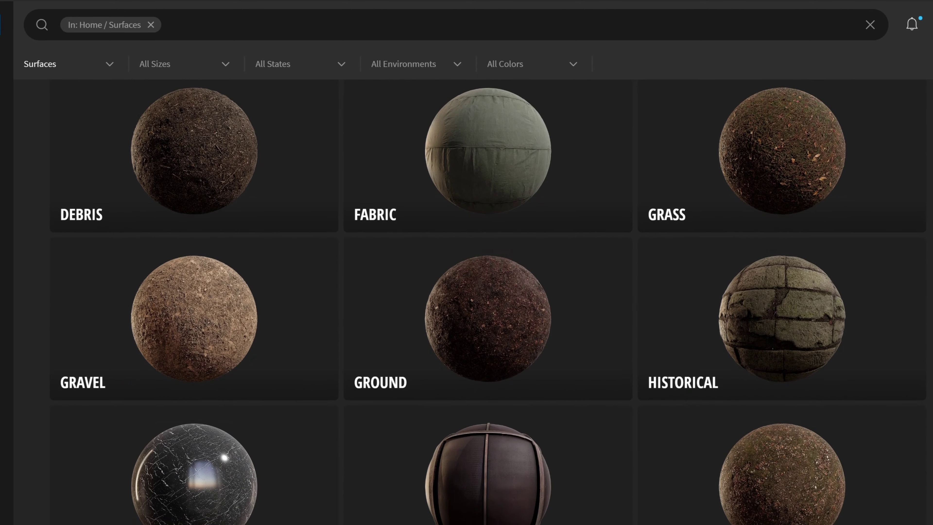
scroll(726, 123, "down", 17)
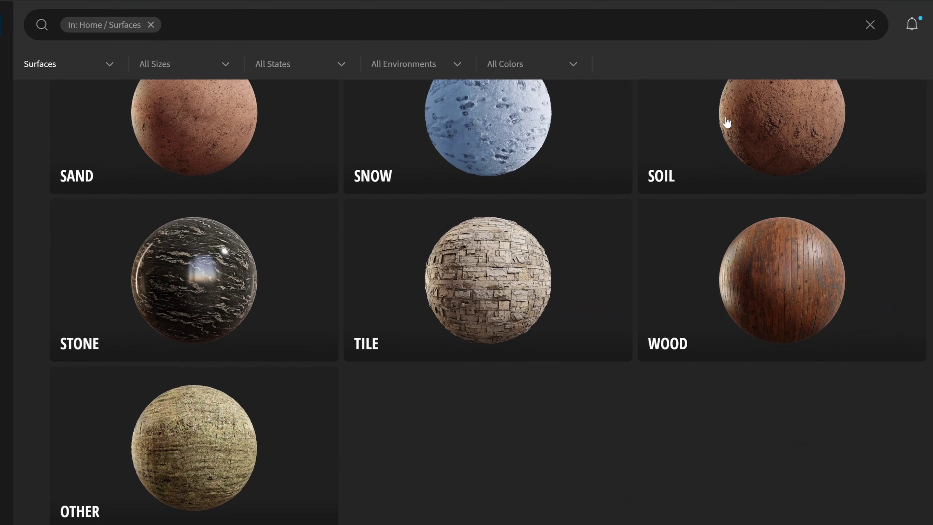
left_click(498, 279)
left_click(521, 237)
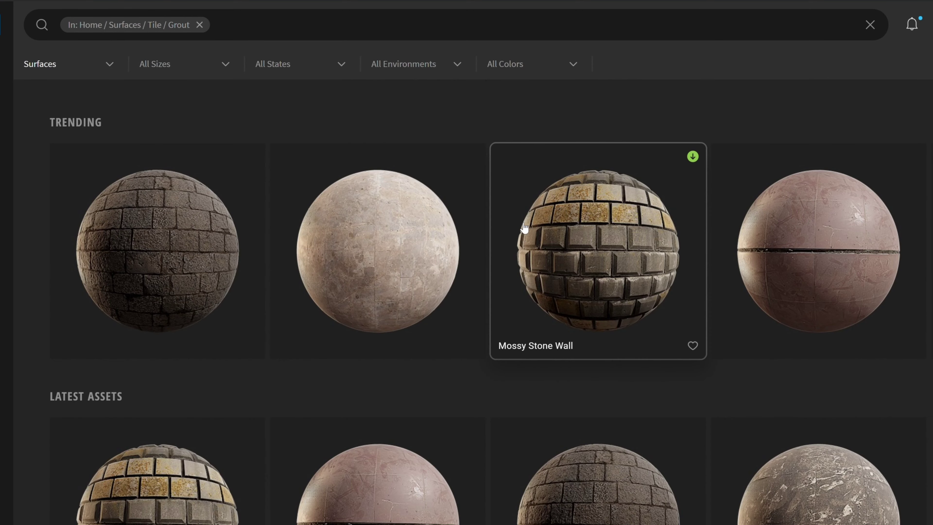
scroll(476, 301, "down", 14)
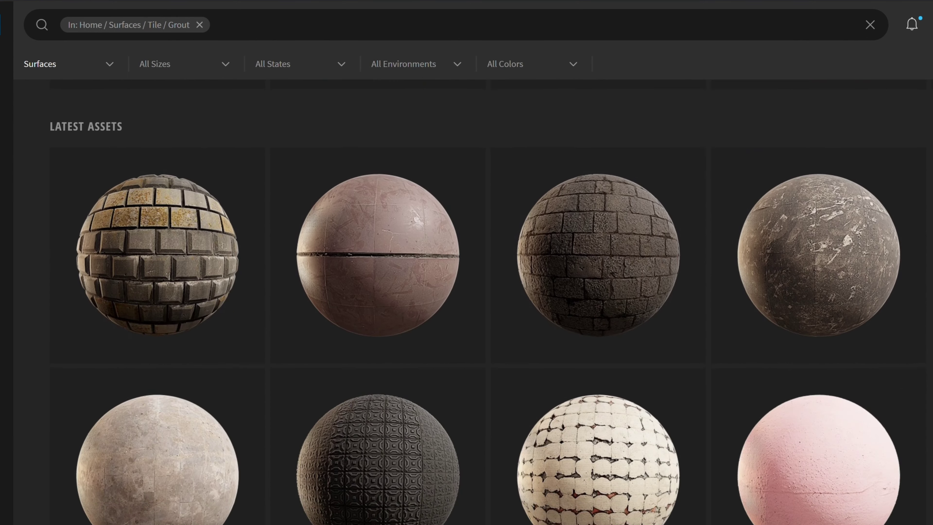
scroll(475, 302, "up", 14)
Load more trending grout materials, then show the Concrete surface categories.
left_click(21, 225)
left_click(21, 225)
left_click(21, 224)
mouse_move(7, 17)
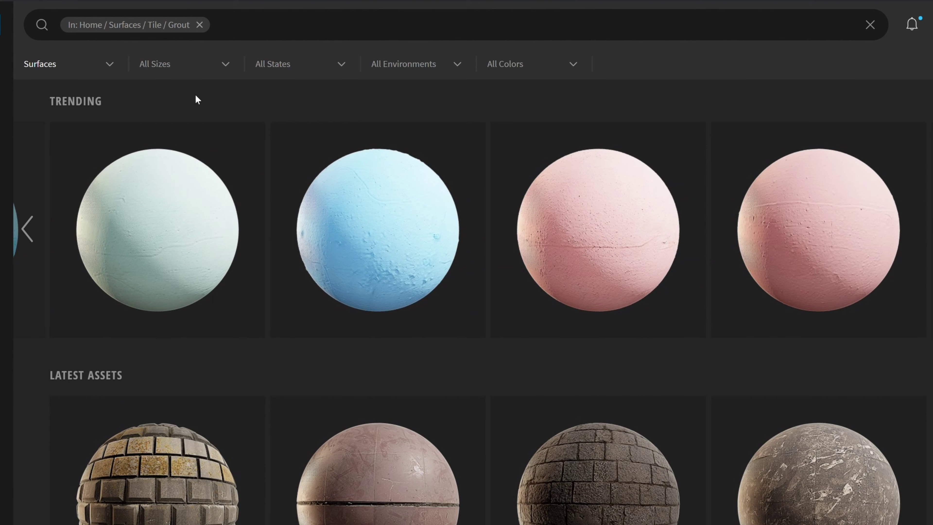
mouse_move(1, 107)
left_click(72, 217)
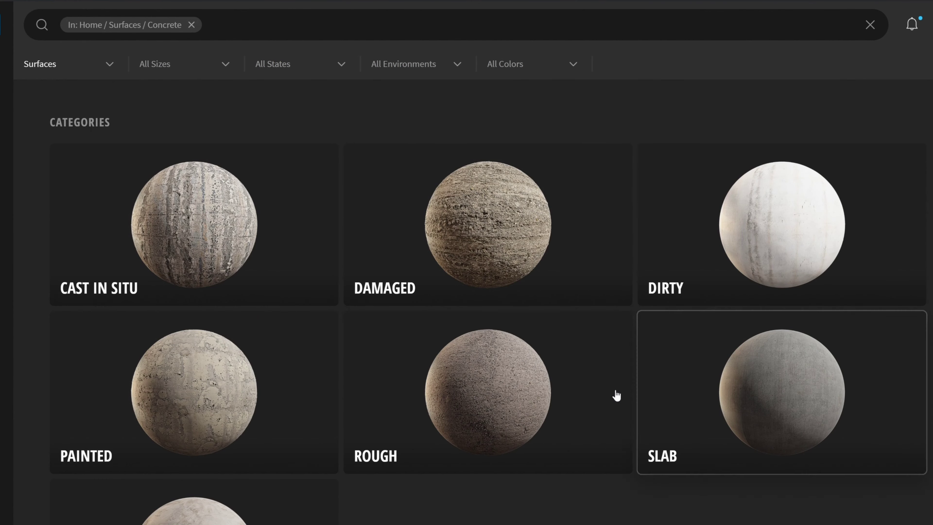
Open the Cast In Situ Concrete asset and set its download resolution to 8K.
left_click(282, 252)
scroll(281, 252, "down", 10)
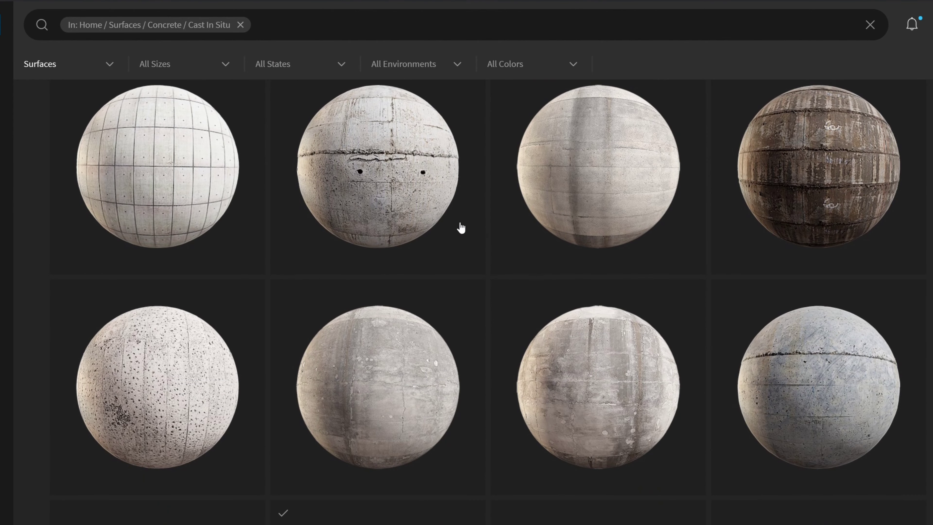
left_click(452, 220)
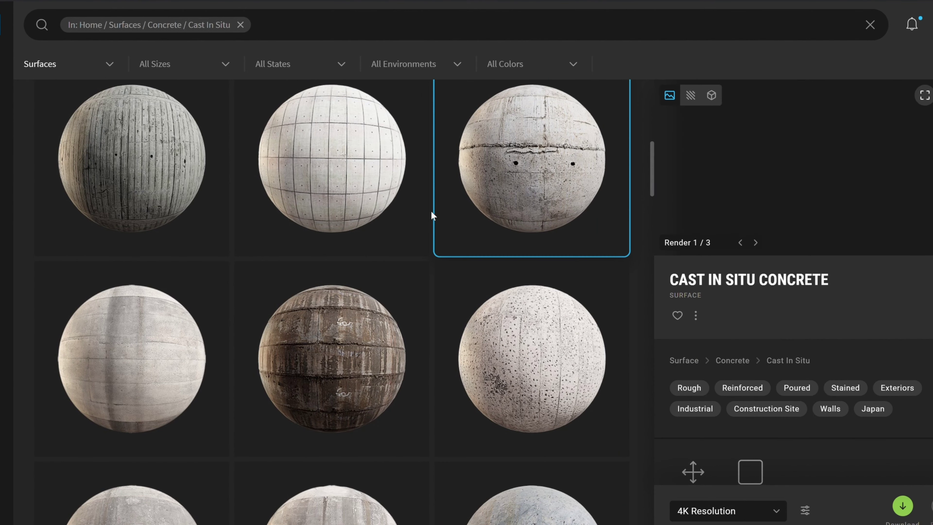
left_click(774, 513)
left_click(731, 459)
Review the texture download settings, then preview the asset's individual texture maps.
left_click(841, 471)
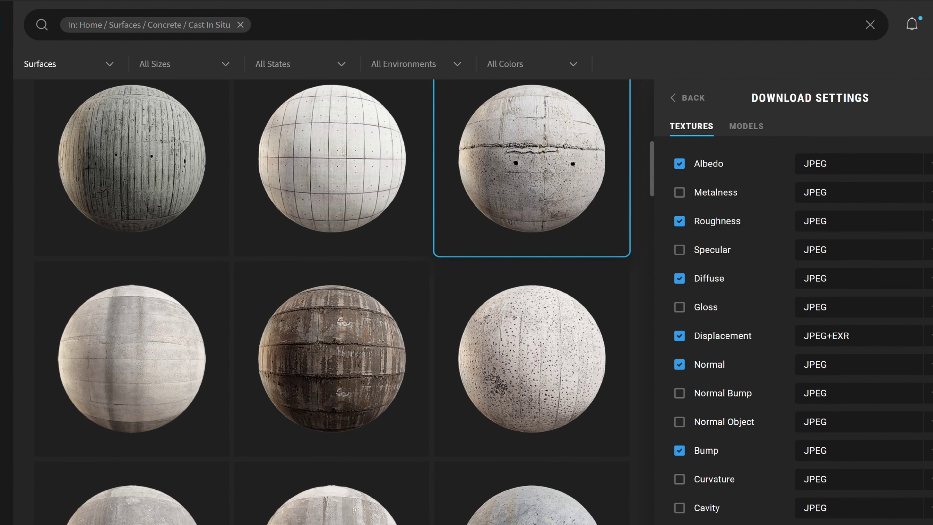
scroll(793, 331, "down", 8)
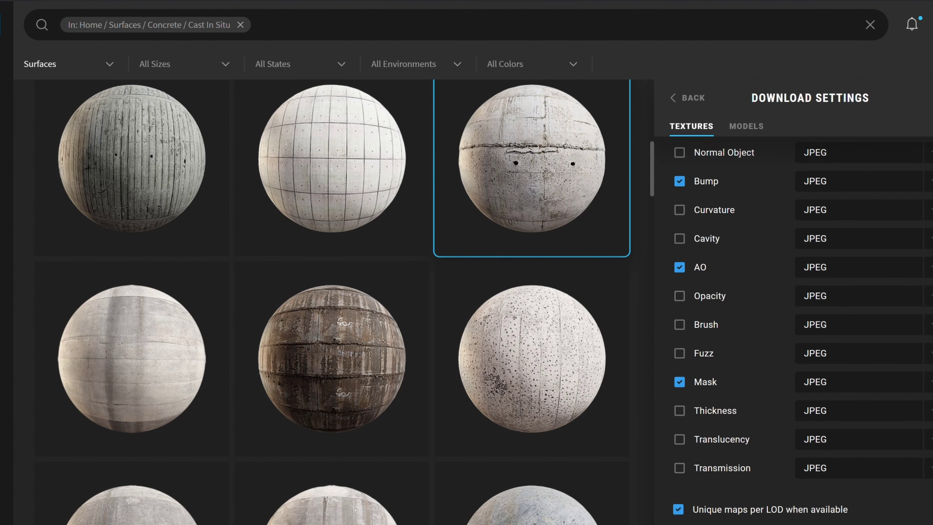
scroll(794, 330, "up", 4)
scroll(794, 330, "up", 3)
left_click(691, 97)
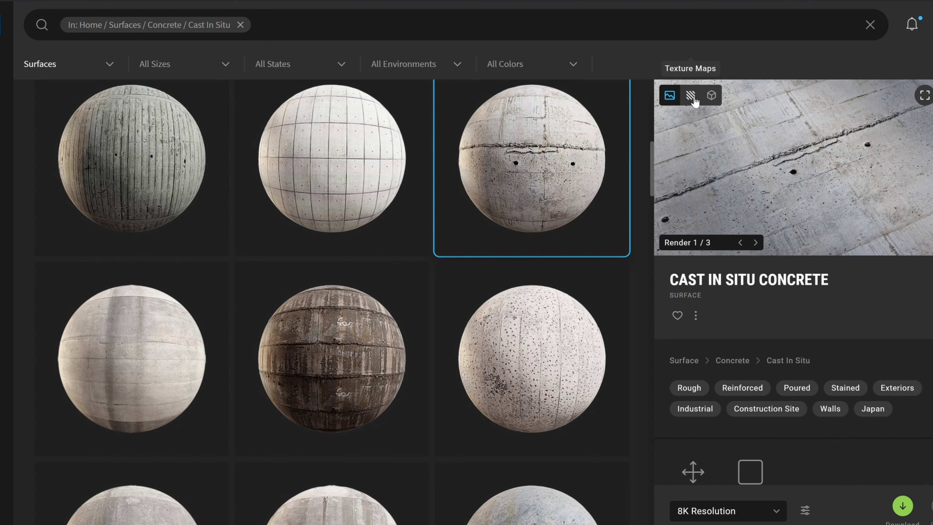
left_click(719, 96)
left_click(692, 98)
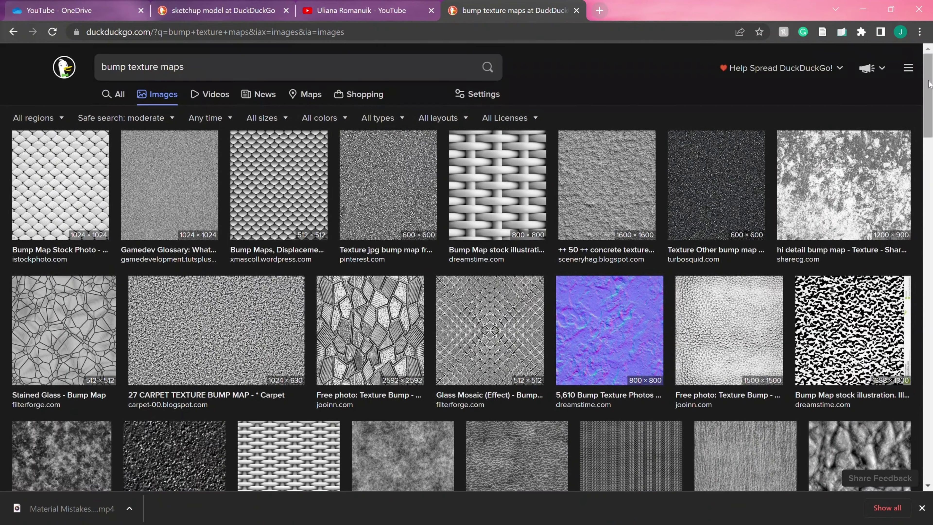
Open previews of several 'bump texture maps' image results.
scroll(658, 254, "down", 10)
left_click(658, 254)
key("Right")
left_click(437, 443)
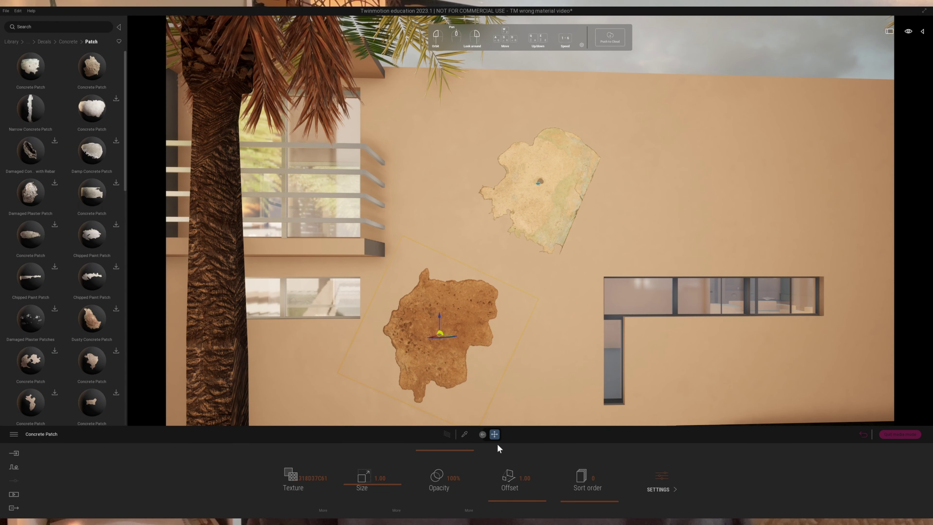
Lower the concrete patch decal's offset and size, undo the last change, and move along the wall.
left_click_drag(528, 443, 495, 500)
left_click_drag(363, 477, 349, 492)
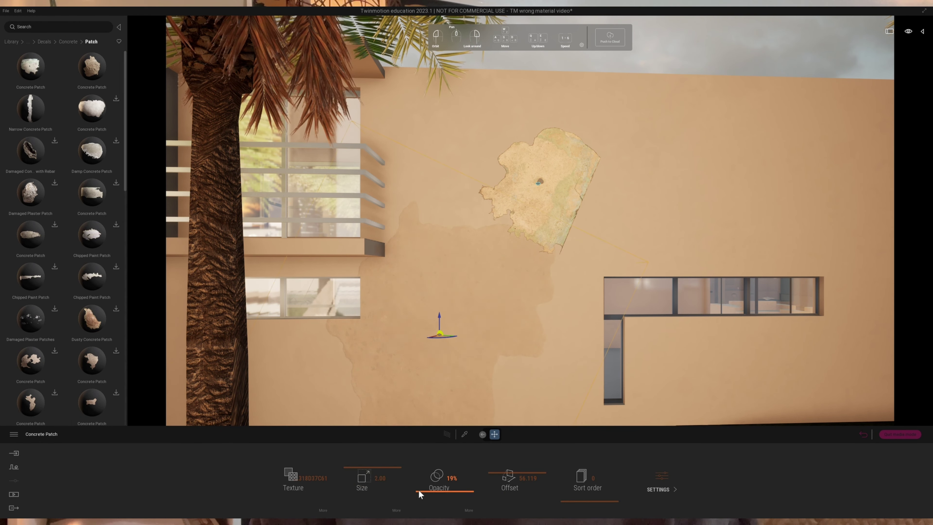
key("ctrl+z")
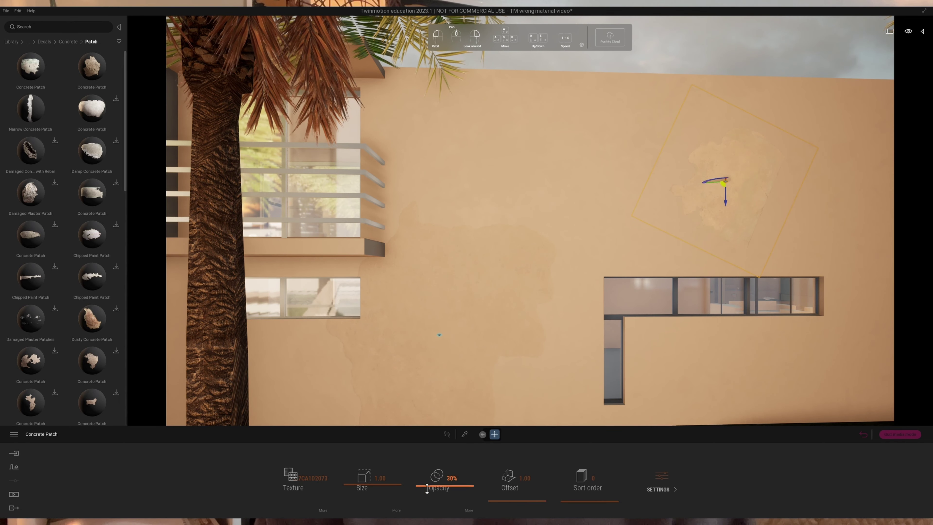
key("d")
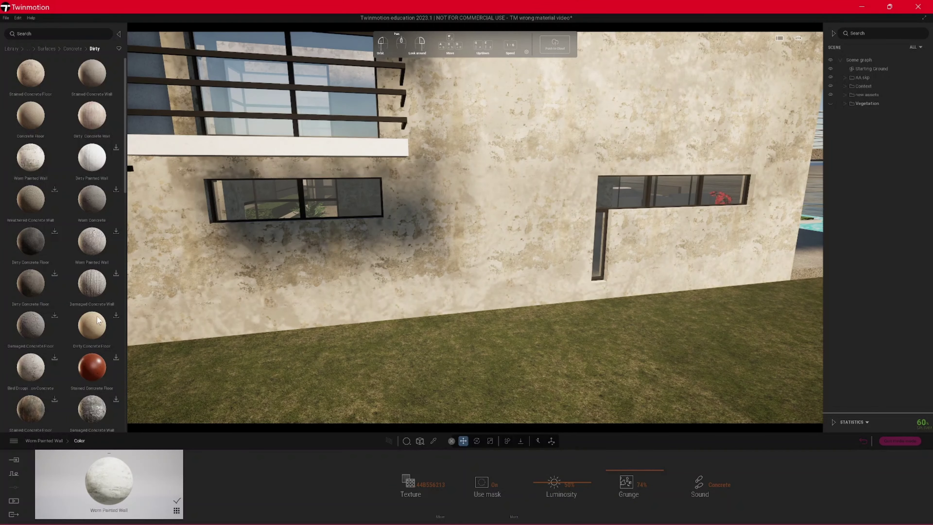
Apply Dusty Concrete Floor from the Cast In Situ concrete materials to the wall and raise its grunge.
left_click(91, 47)
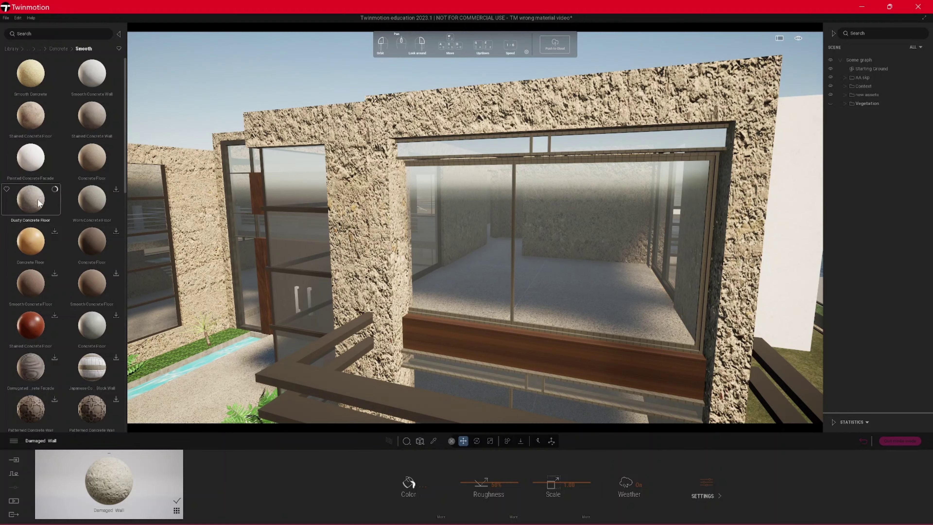
left_click_drag(39, 203, 350, 198)
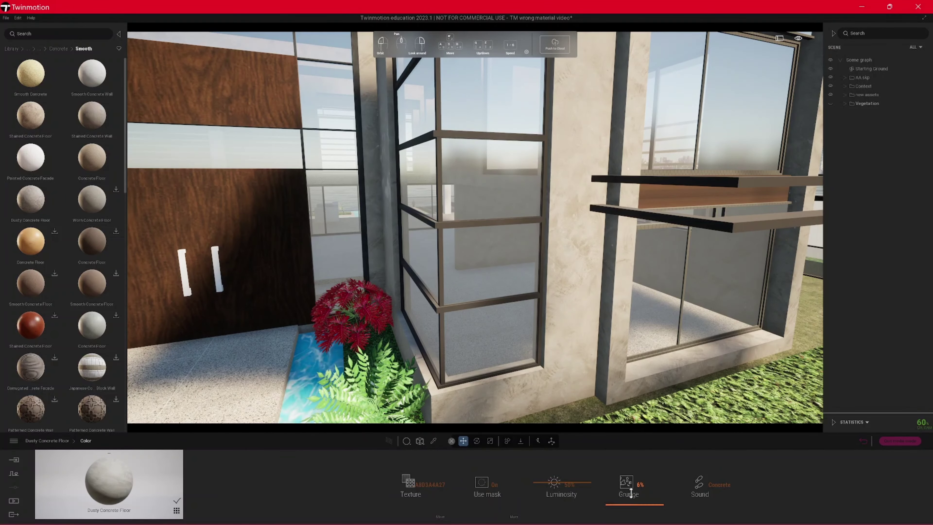
left_click_drag(631, 492, 635, 457)
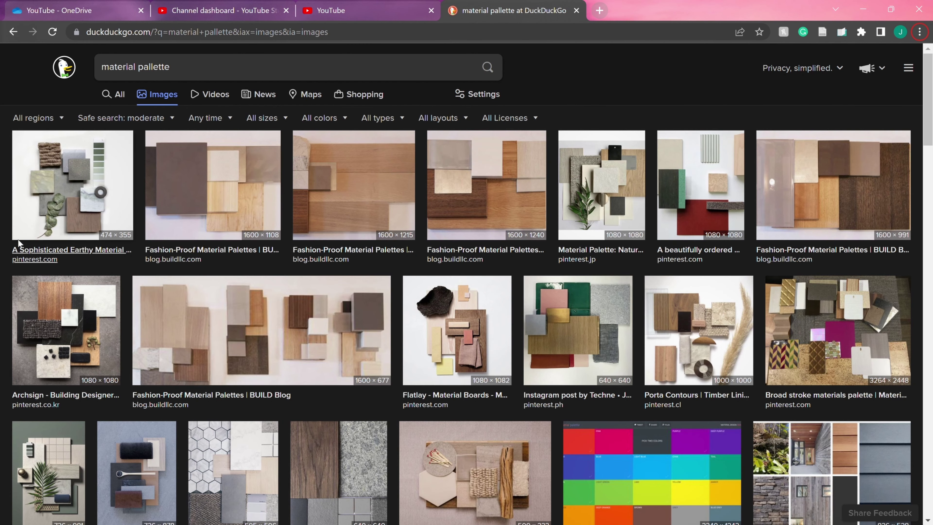
Preview the first material palette images in turn, up to the Natural warmth palette.
left_click(78, 180)
key("Right")
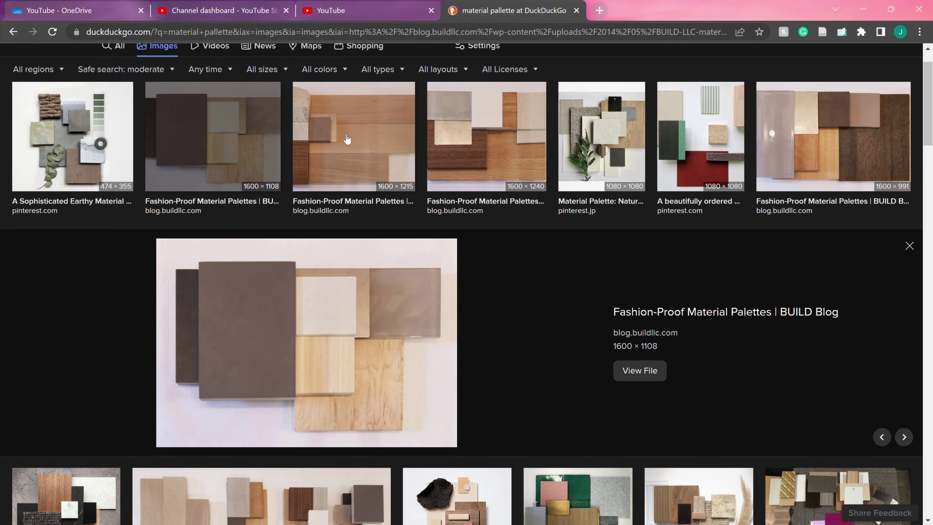
left_click(362, 139)
left_click(504, 140)
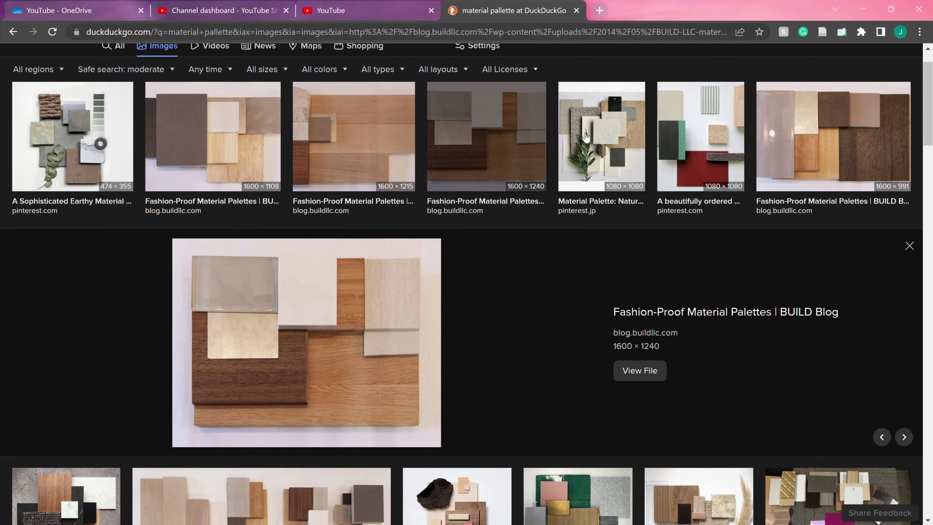
left_click(609, 137)
Preview the Fashion-Proof and Archsign palettes, ending on the modern-material-palette image.
scroll(443, 320, "down", 5)
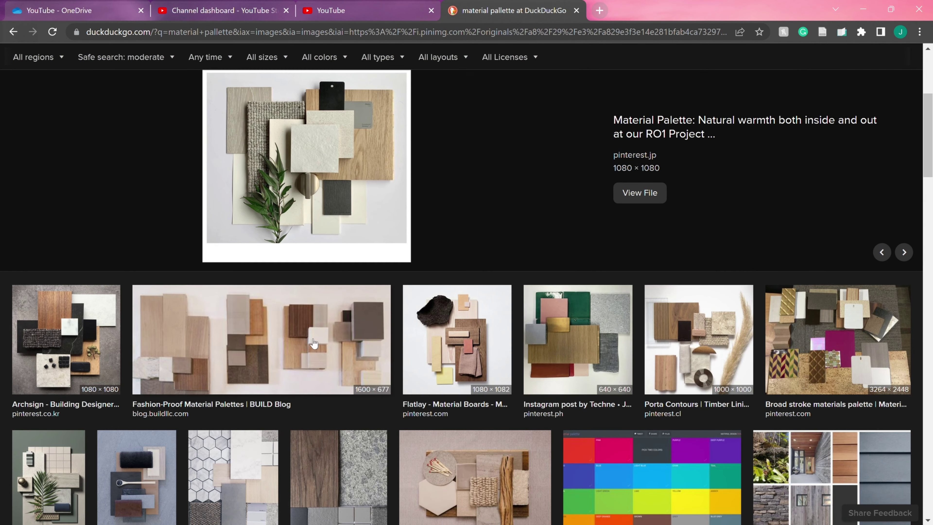
left_click(313, 343)
left_click(84, 168)
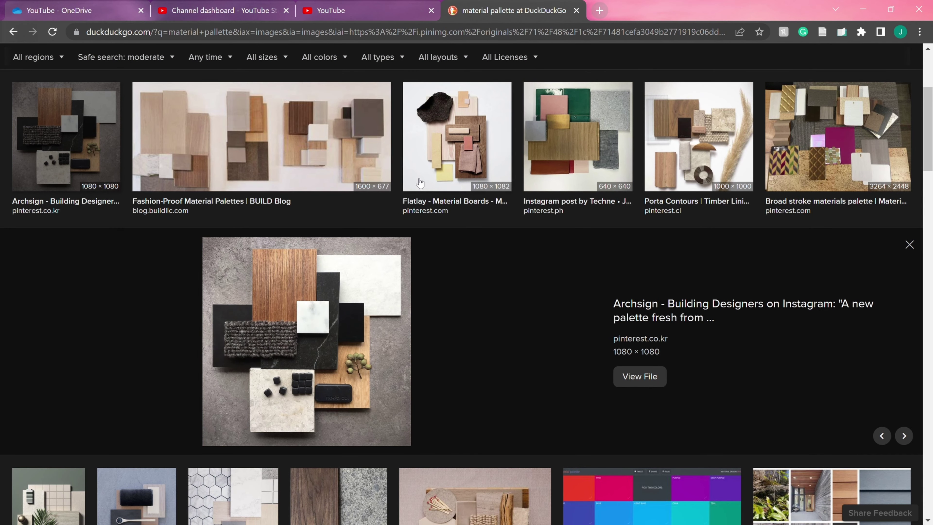
scroll(511, 314, "down", 10)
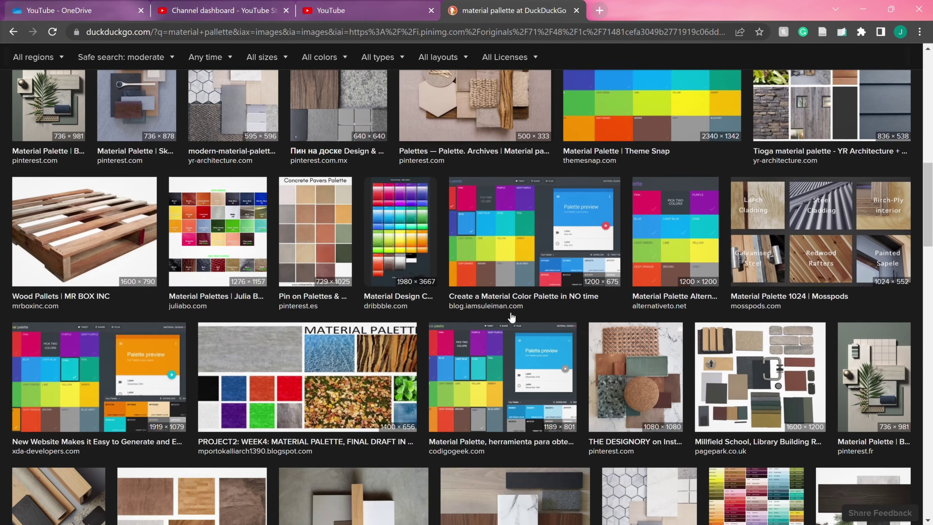
scroll(511, 317, "down", 1)
left_click(265, 98)
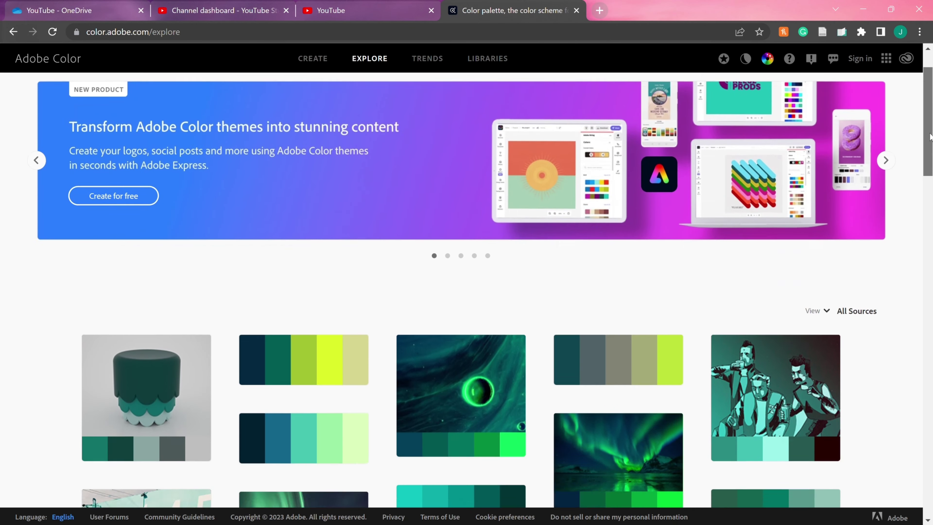
Scroll down through the Adobe Color Explore grid of colour theme palettes.
left_click_drag(929, 115, 921, 198)
scroll(921, 198, "down", 12)
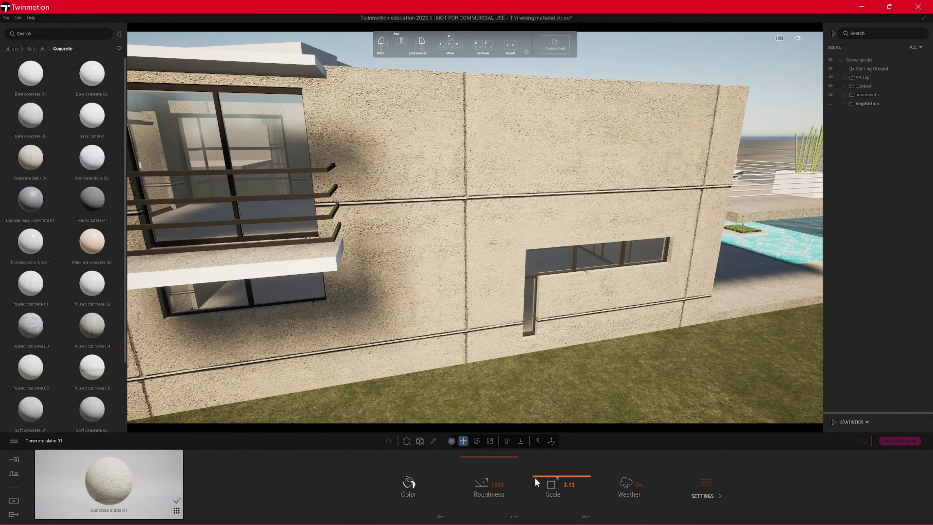
Change the Concrete slabs 01 texture scale from 3.13 to 0.30.
left_click(535, 479)
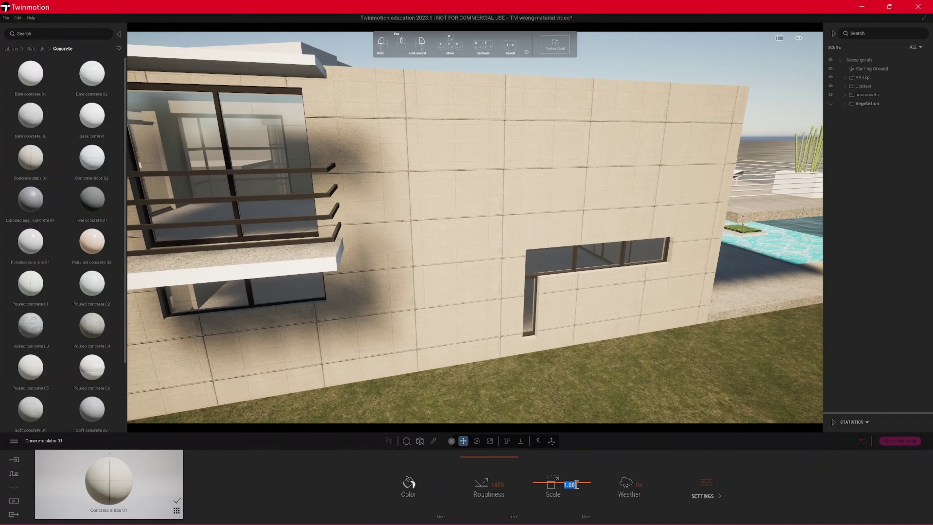